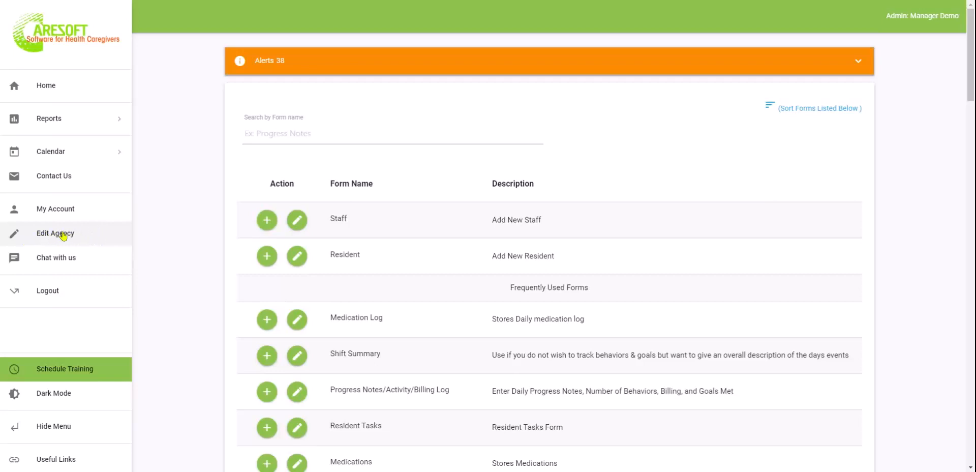
# - Open the agency details for editing and review the Client Label in the main information
pyautogui.click(63, 234)
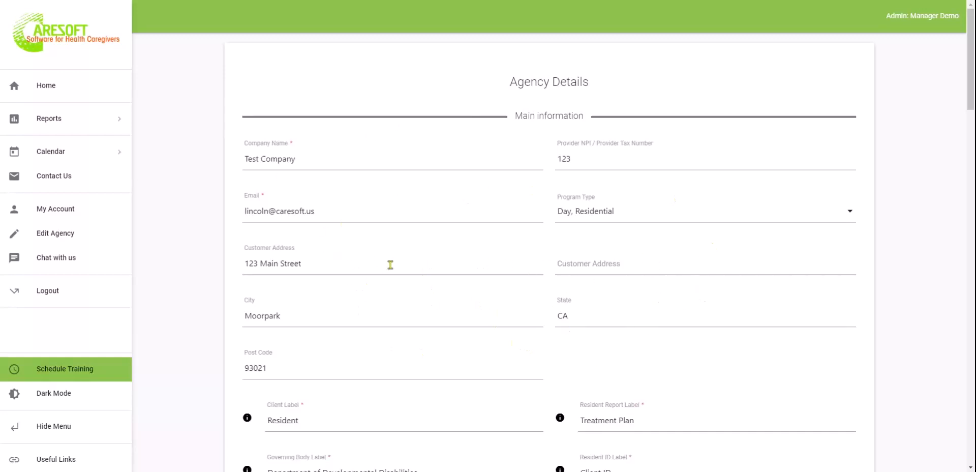
pyautogui.scroll(-5, 716, 311)
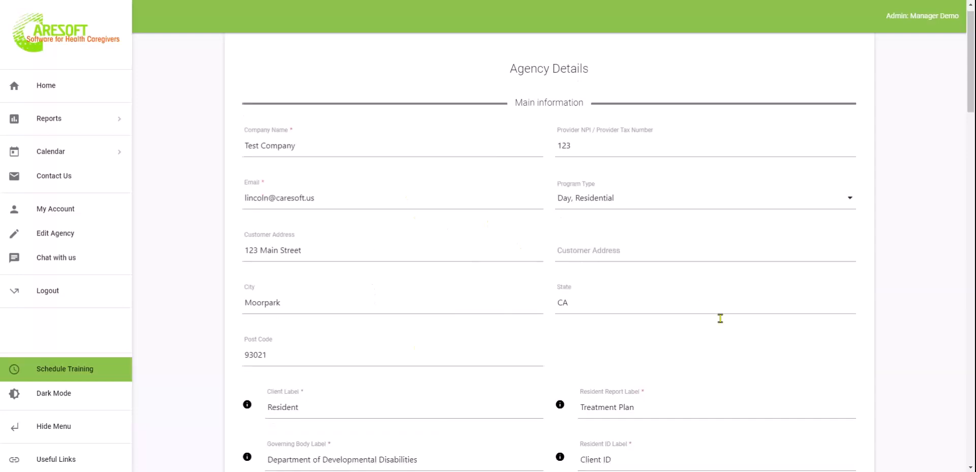
pyautogui.scroll(-2, 720, 318)
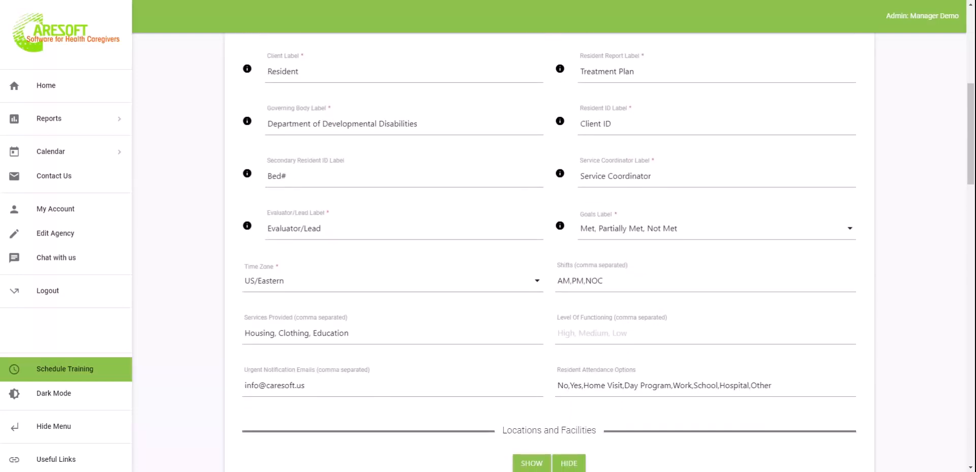
pyautogui.click(321, 75)
pyautogui.doubleClick(320, 70)
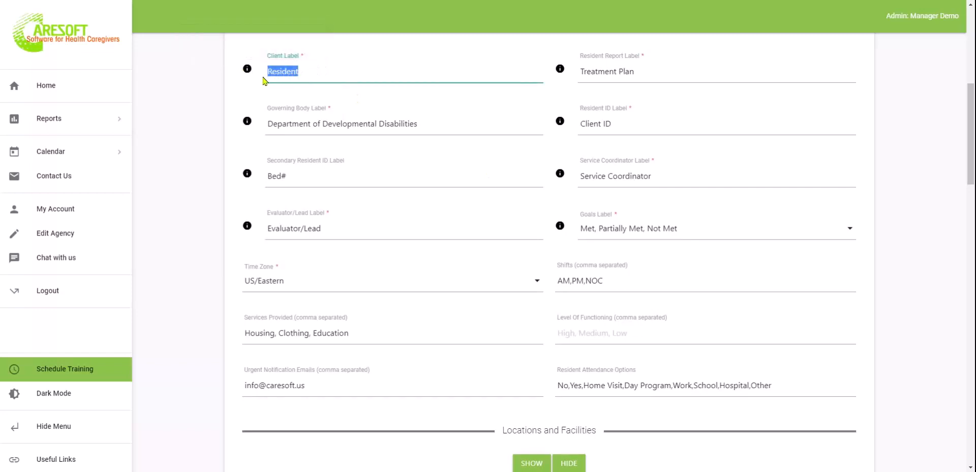
pyautogui.click(314, 74)
# - Check the Resident Report Label against the matching entry in the list of reports
pyautogui.click(664, 73)
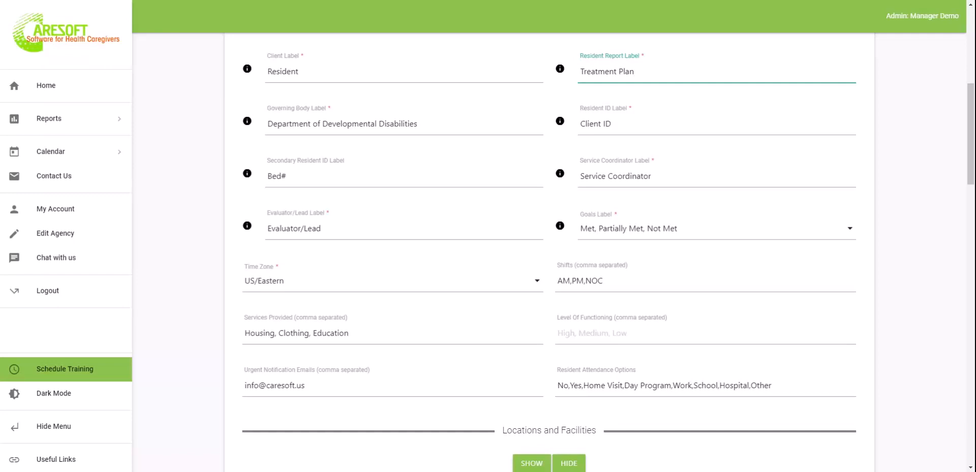
pyautogui.click(96, 122)
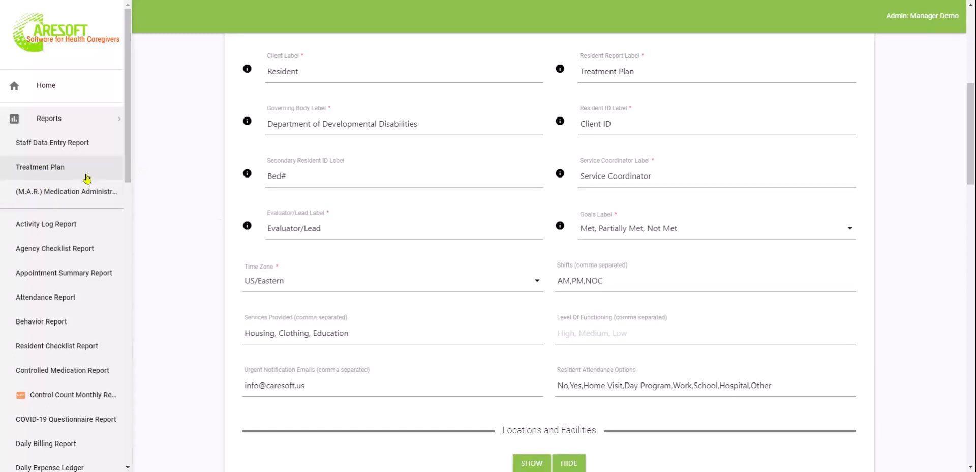
pyautogui.click(93, 122)
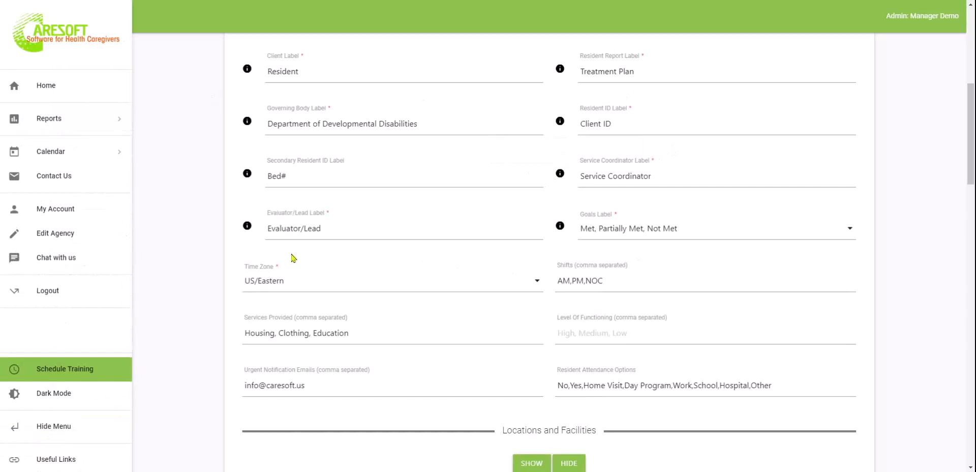
# - Review the Resident ID, Secondary Resident ID and Urgent Notification Emails fields of the agency
pyautogui.click(646, 125)
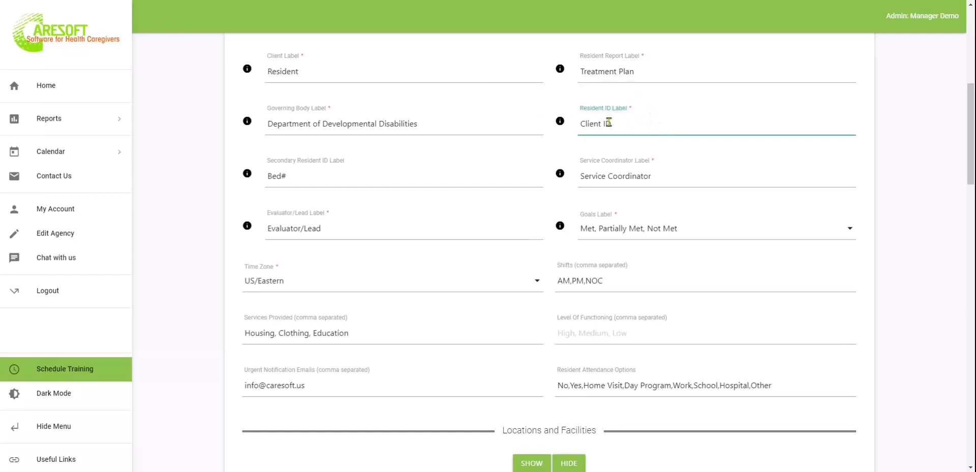
pyautogui.click(320, 178)
pyautogui.scroll(-1, 386, 287)
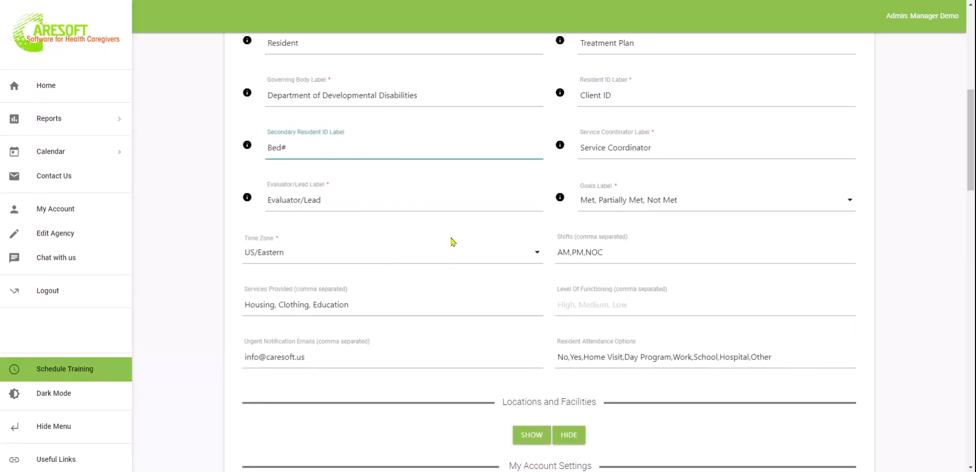
pyautogui.scroll(-2, 450, 243)
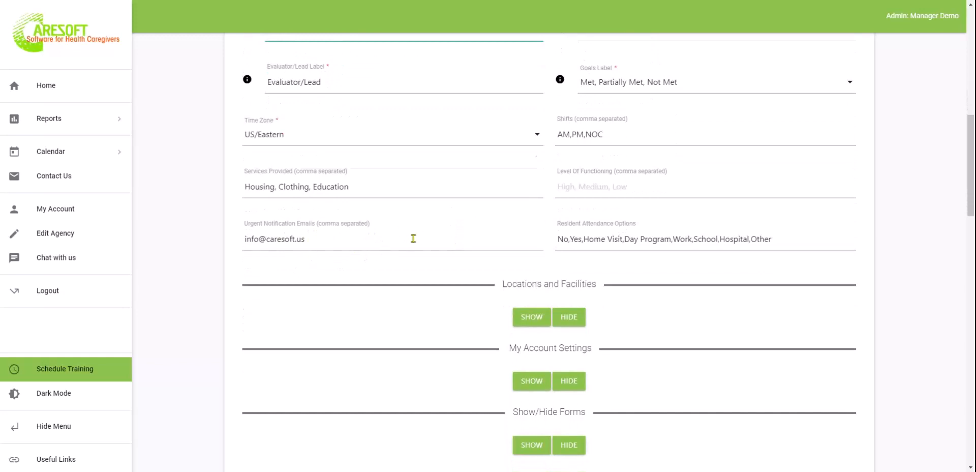
pyautogui.moveTo(328, 240); pyautogui.dragTo(217, 237)
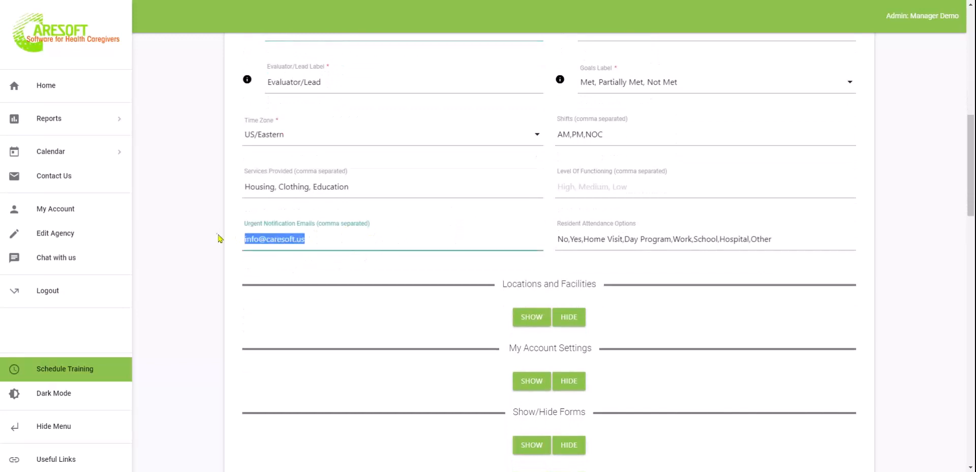
pyautogui.click(333, 238)
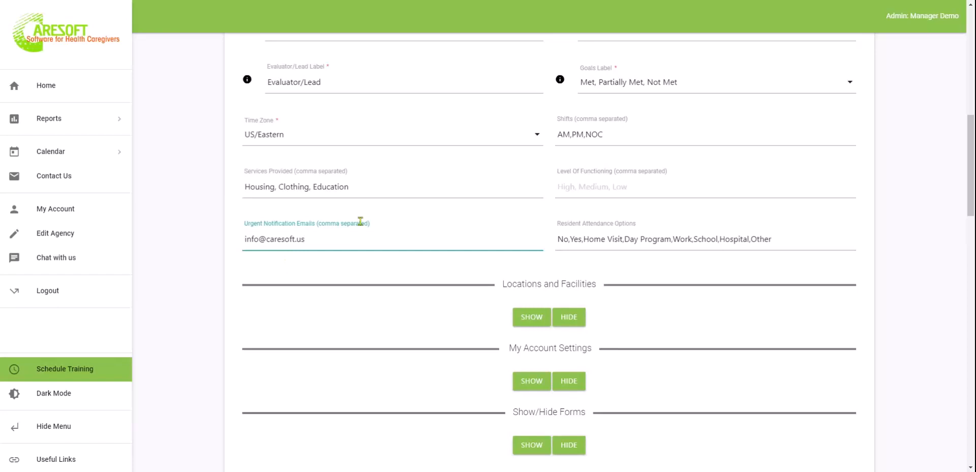
pyautogui.scroll(-2, 384, 392)
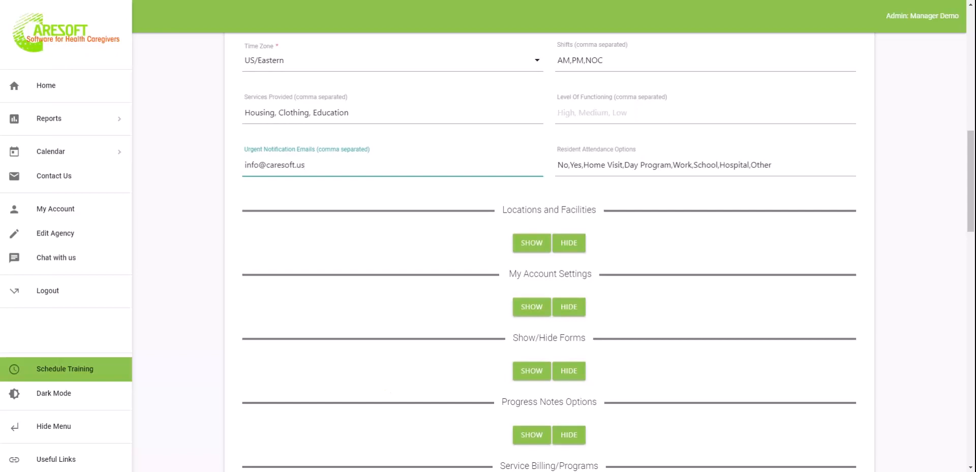
# - Expand the Locations and Facilities section and review the facility entries
pyautogui.click(532, 243)
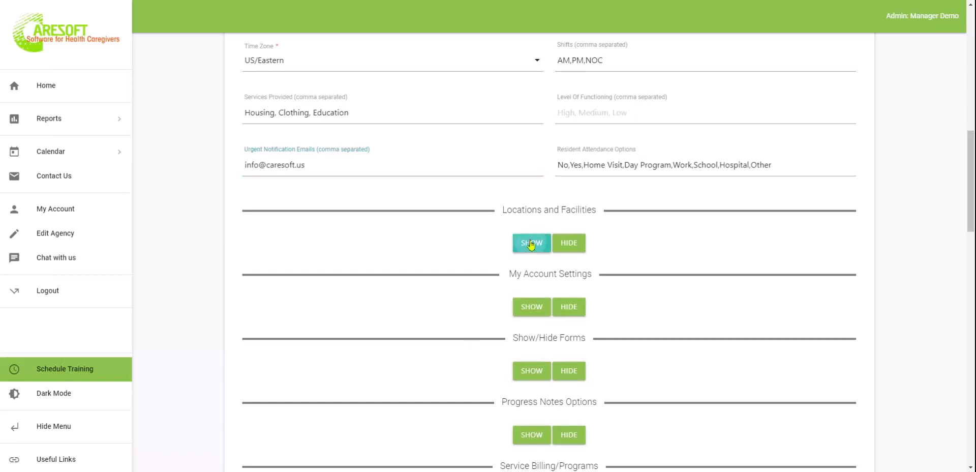
pyautogui.scroll(-1, 712, 278)
pyautogui.scroll(-3, 712, 278)
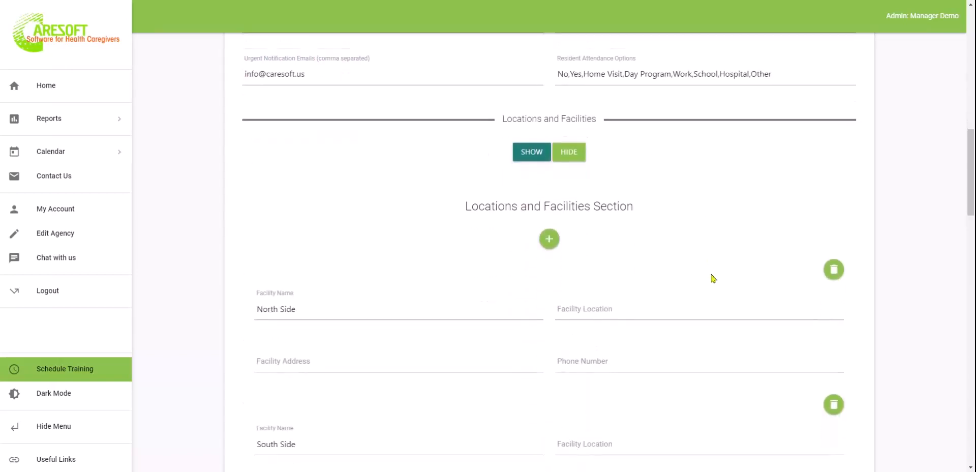
pyautogui.scroll(-13, 716, 356)
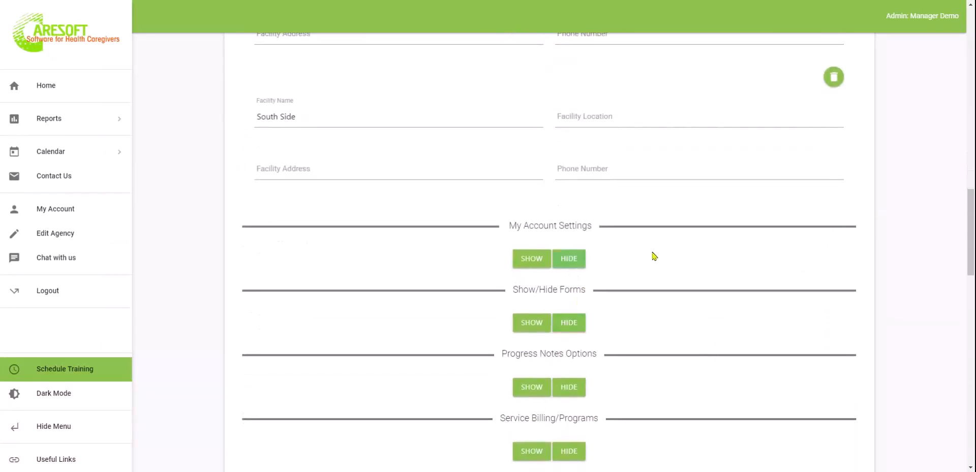
# - Expand My Account Settings, review which roles can access each account option, and collapse the section
pyautogui.click(531, 258)
pyautogui.scroll(-5, 766, 328)
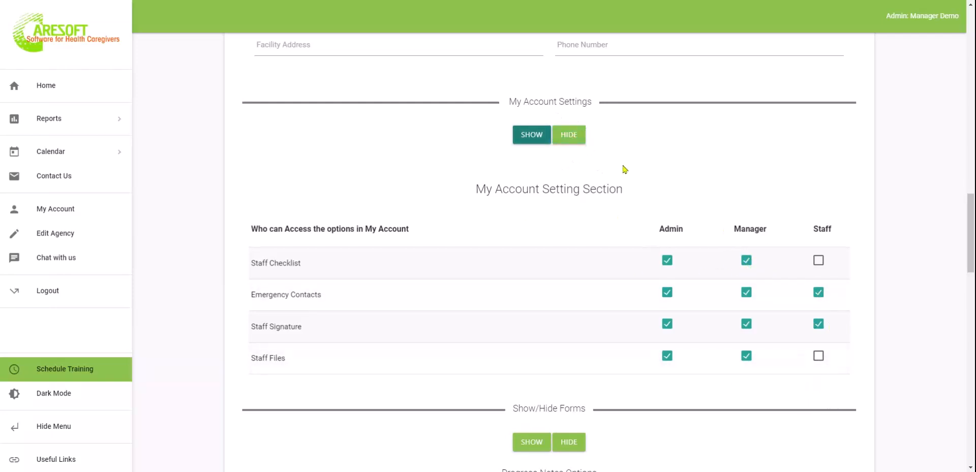
pyautogui.click(571, 134)
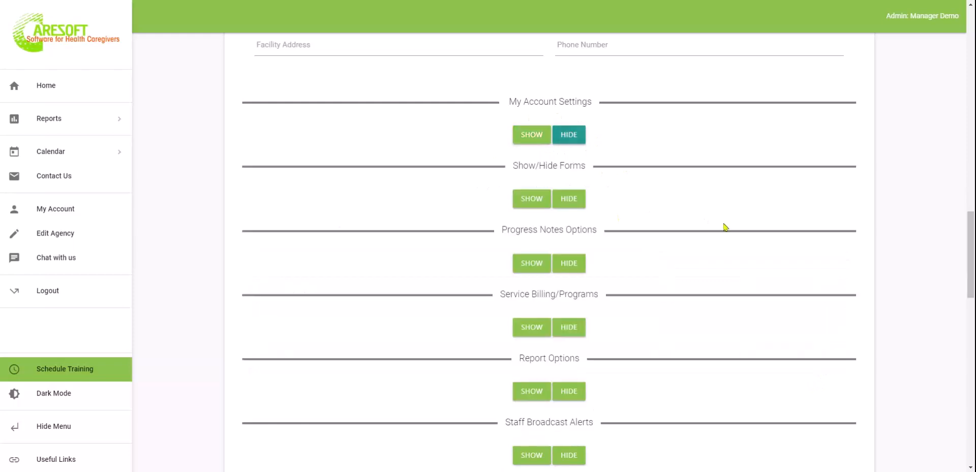
# - Expand the Show/Hide Forms section and look through the form access settings as far as Progress Notes/Activity/Billing Log
pyautogui.moveTo(514, 165); pyautogui.dragTo(574, 163)
pyautogui.click(573, 164)
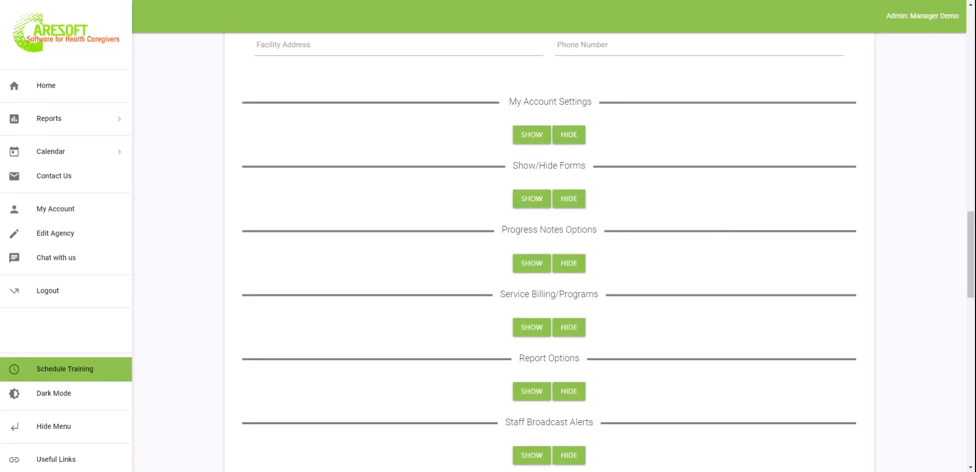
pyautogui.click(533, 199)
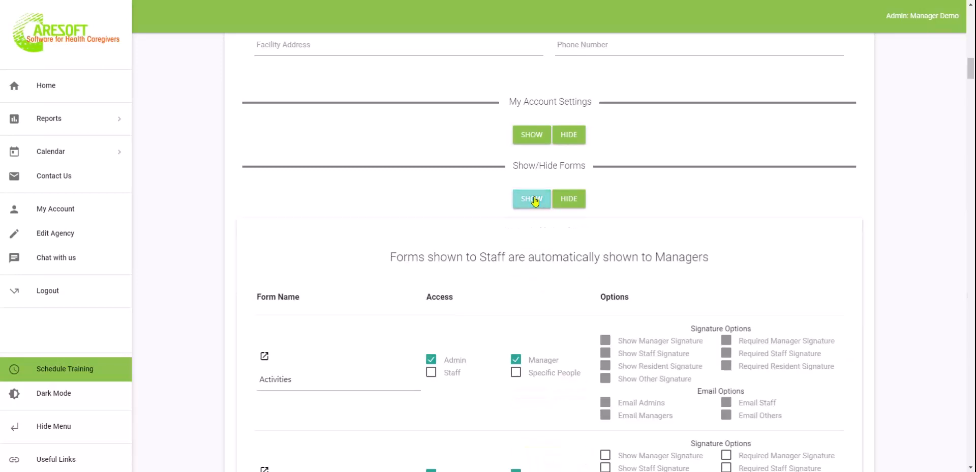
pyautogui.scroll(-2, 758, 203)
pyautogui.scroll(-8, 758, 206)
pyautogui.scroll(-13, 613, 252)
pyautogui.scroll(-20, 614, 251)
pyautogui.scroll(-16, 613, 252)
pyautogui.scroll(-3, 549, 251)
pyautogui.scroll(1, 549, 252)
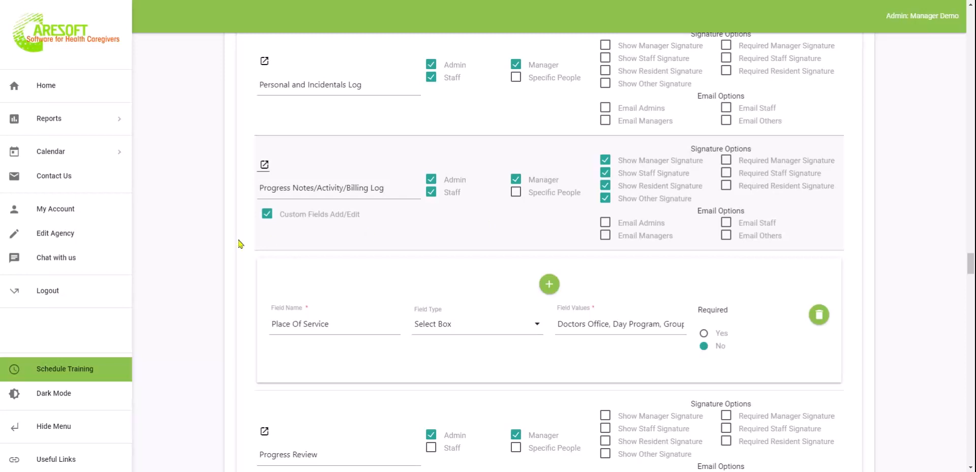
# - Examine the Place Of Service custom field of Progress Notes/Activity/Billing Log, including its name, field type choices and values
pyautogui.click(267, 216)
pyautogui.click(267, 216)
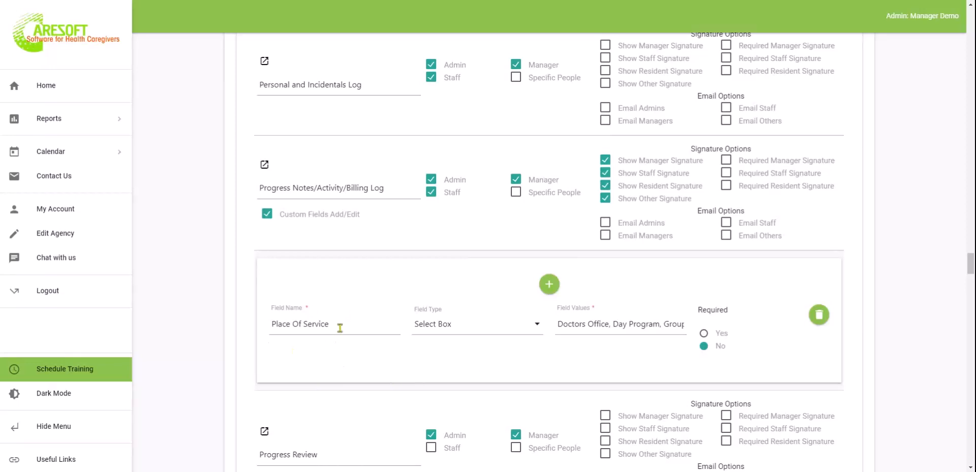
pyautogui.moveTo(340, 325); pyautogui.dragTo(268, 326)
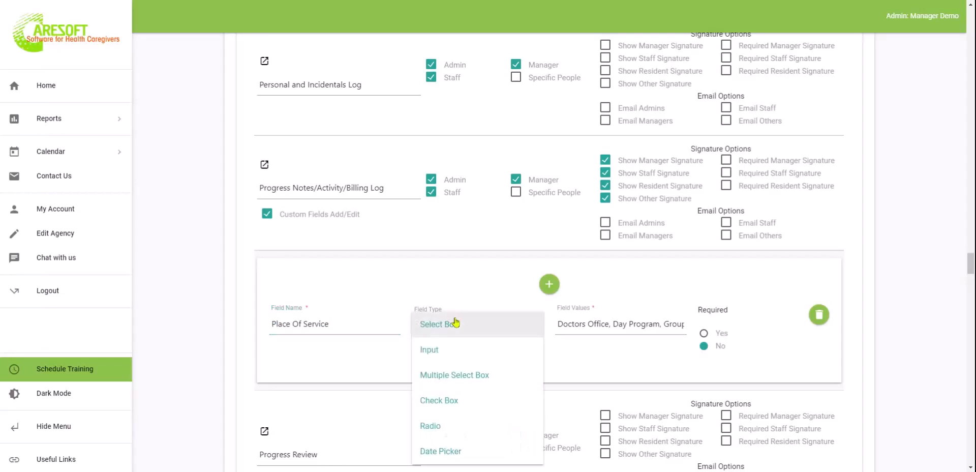
pyautogui.click(221, 322)
pyautogui.moveTo(579, 324)
pyautogui.mouseDown()
pyautogui.moveTo(683, 318)
pyautogui.moveTo(565, 319)
pyautogui.mouseUp()
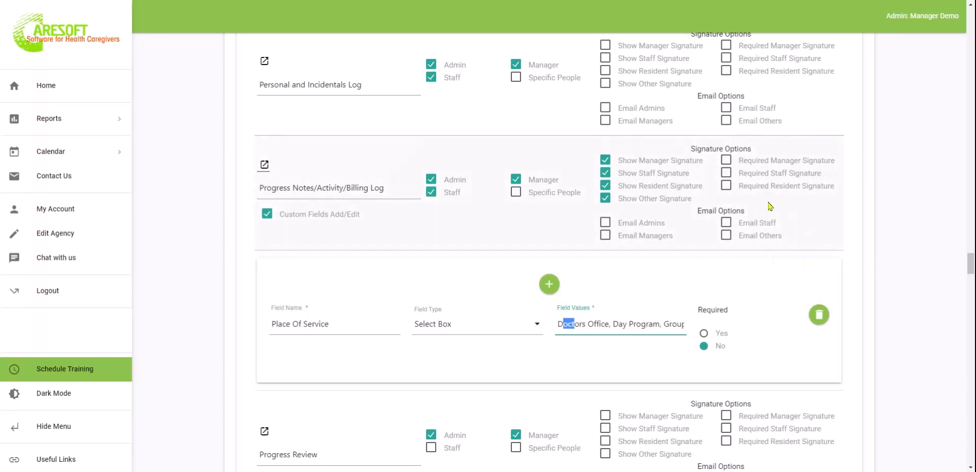
pyautogui.click(234, 346)
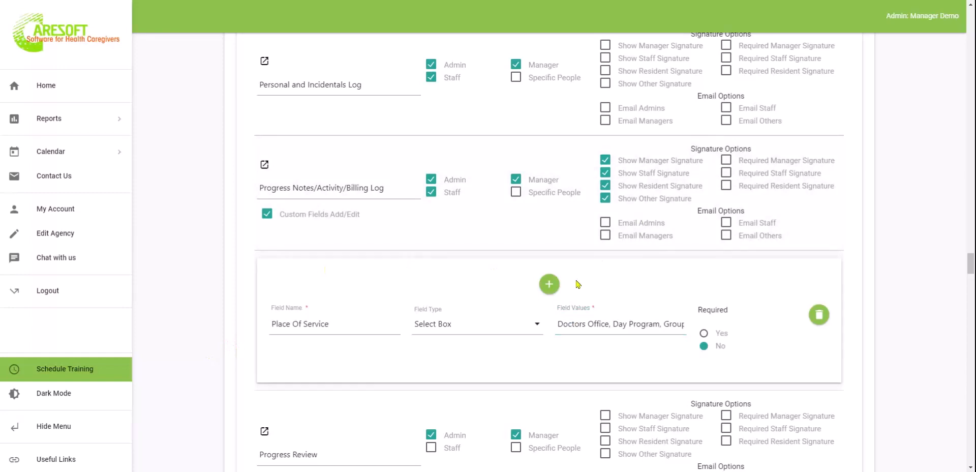
# - Examine the signature and email options of the Medication Log and the remaining forms down to the end of the list
pyautogui.scroll(10, 577, 283)
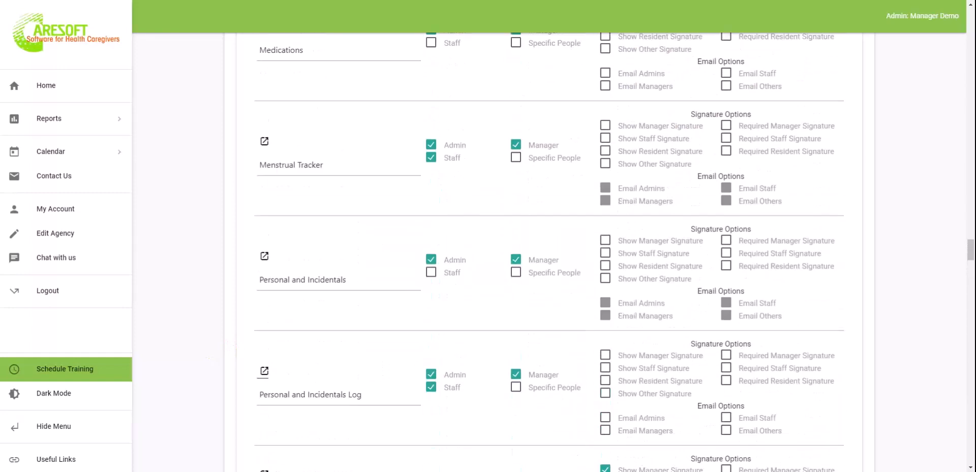
pyautogui.scroll(3, 458, 315)
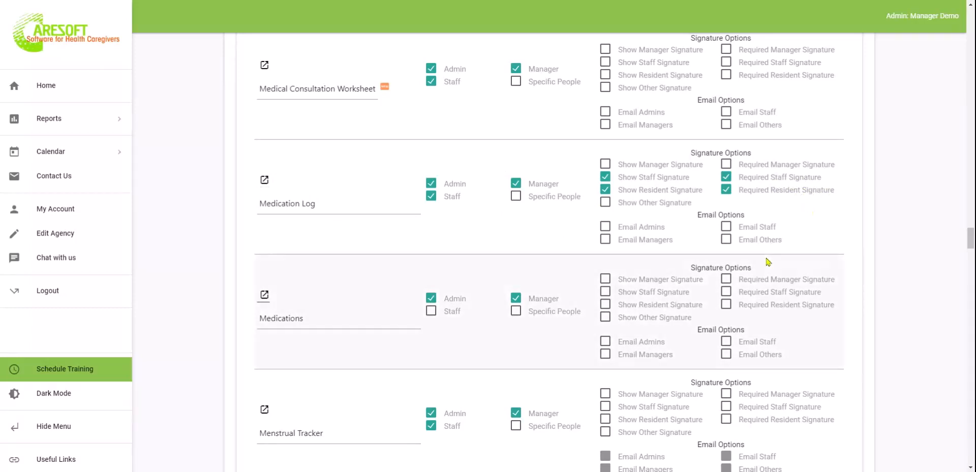
pyautogui.scroll(-2, 767, 261)
pyautogui.scroll(2, 766, 261)
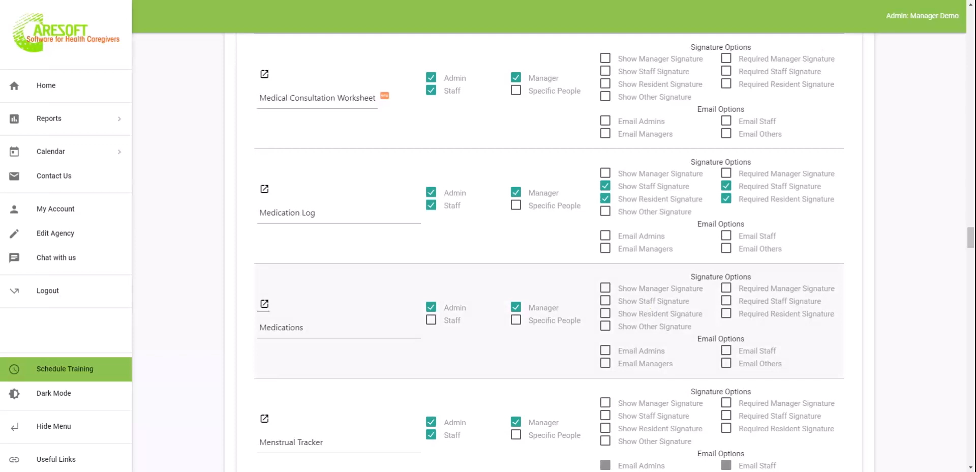
pyautogui.scroll(-20, 549, 252)
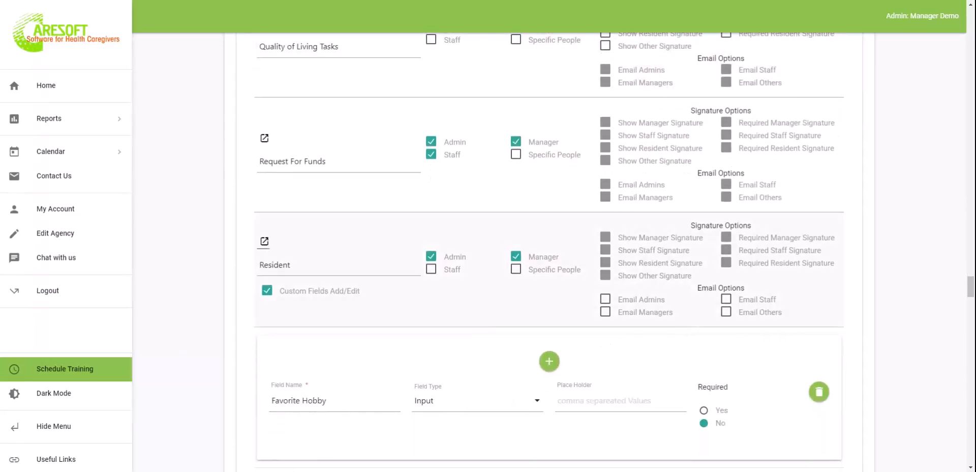
pyautogui.scroll(-20, 549, 252)
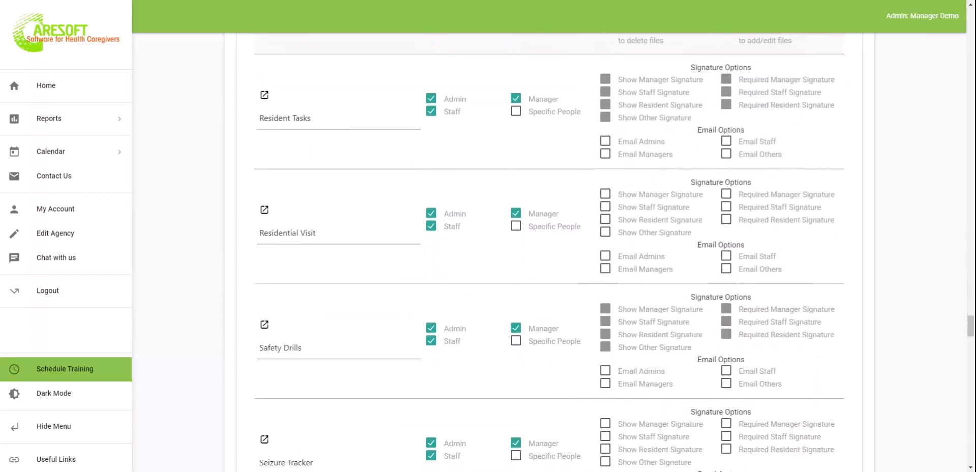
pyautogui.scroll(-20, 549, 251)
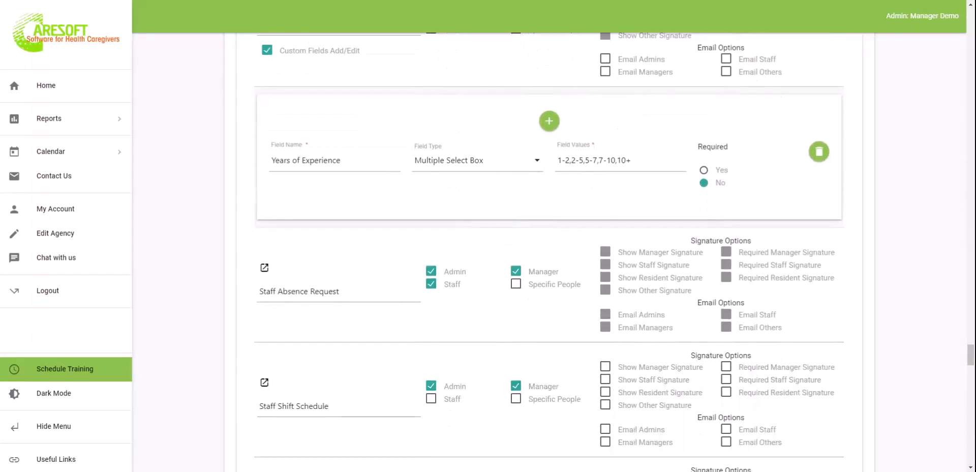
pyautogui.scroll(-20, 549, 252)
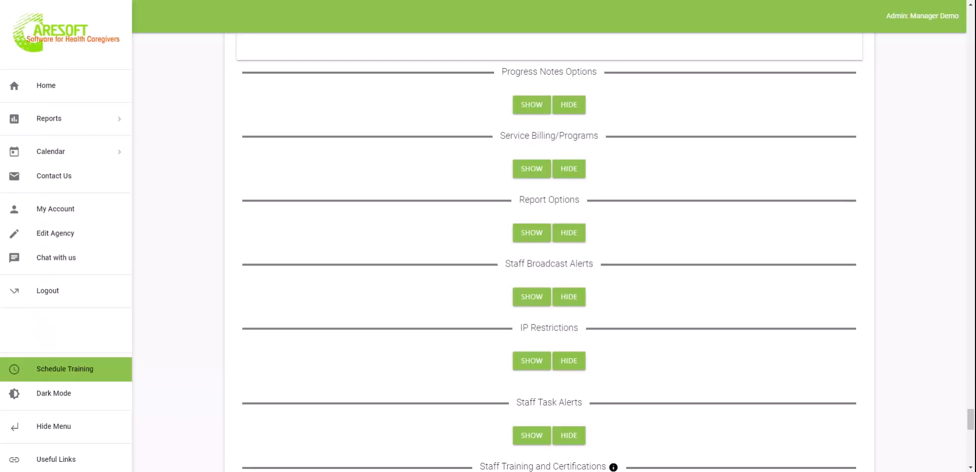
# - Expand the Progress Notes Options section and review which options are enabled or required
pyautogui.click(529, 110)
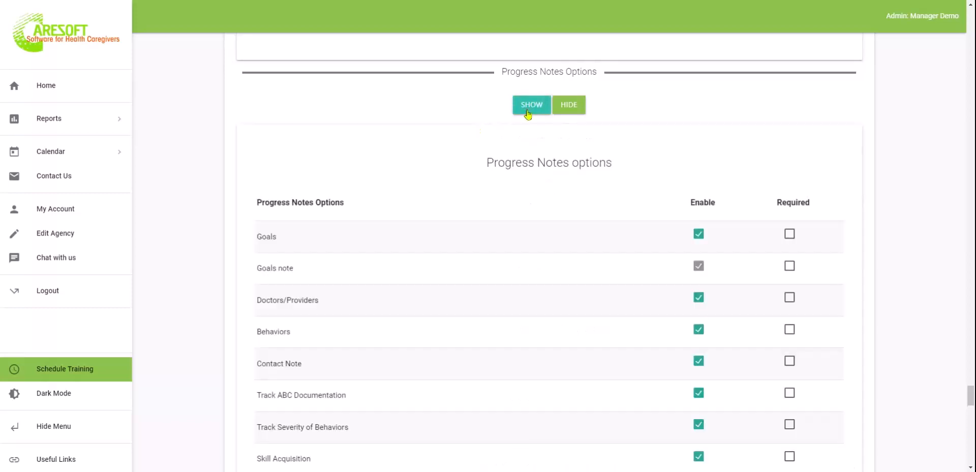
pyautogui.scroll(-3, 565, 311)
pyautogui.scroll(-5, 565, 311)
pyautogui.scroll(2, 565, 311)
pyautogui.scroll(5, 549, 252)
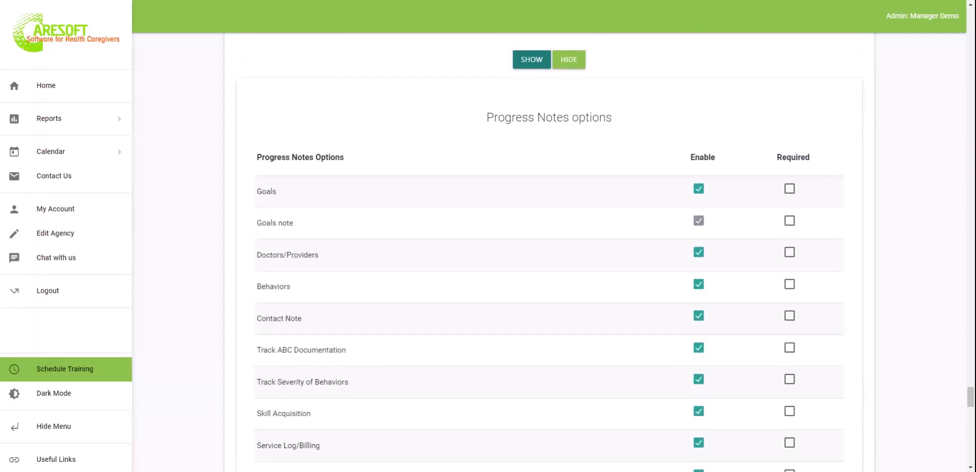
pyautogui.scroll(-2, 549, 249)
pyautogui.scroll(-2, 544, 339)
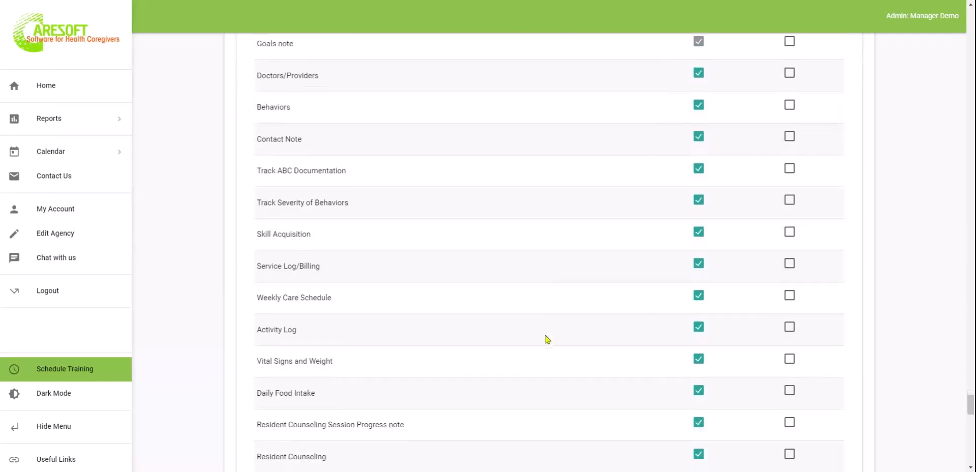
# - Look through the Progress Notes Options list from Goals to Group Therapy, comparing the Enable and Required settings
pyautogui.scroll(-2, 518, 318)
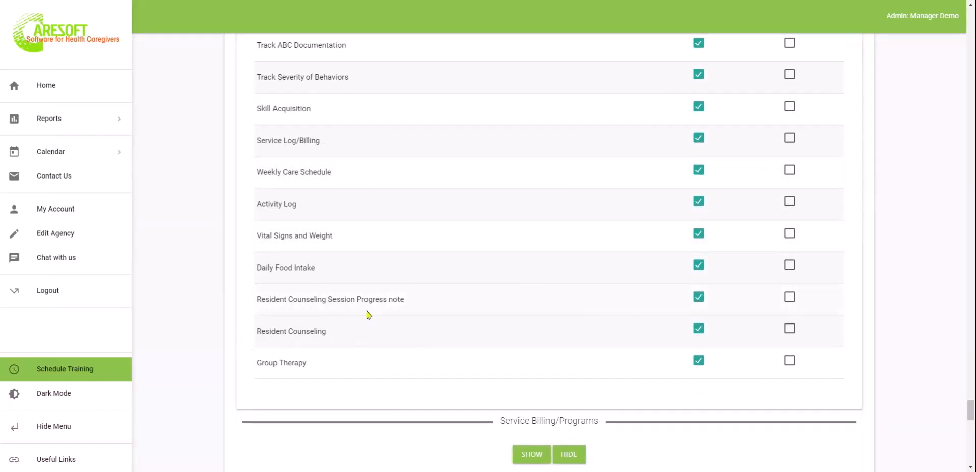
pyautogui.scroll(5, 530, 300)
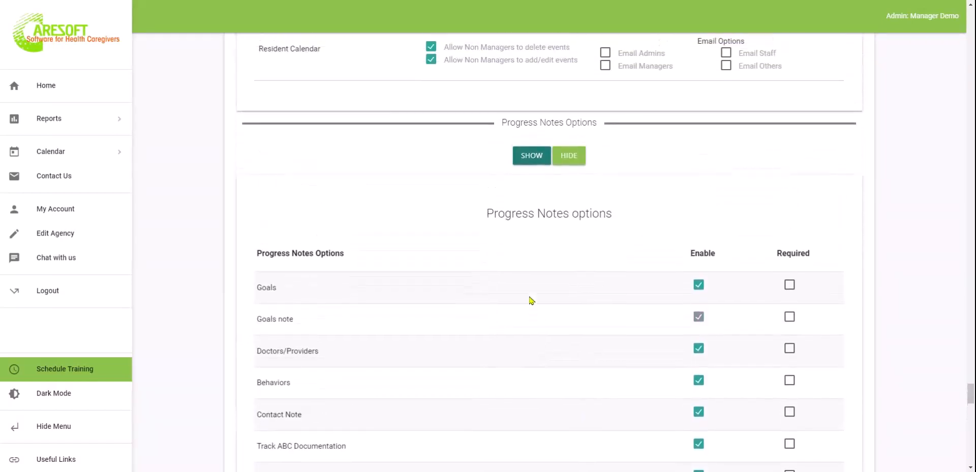
pyautogui.scroll(-4, 531, 300)
pyautogui.scroll(2, 531, 300)
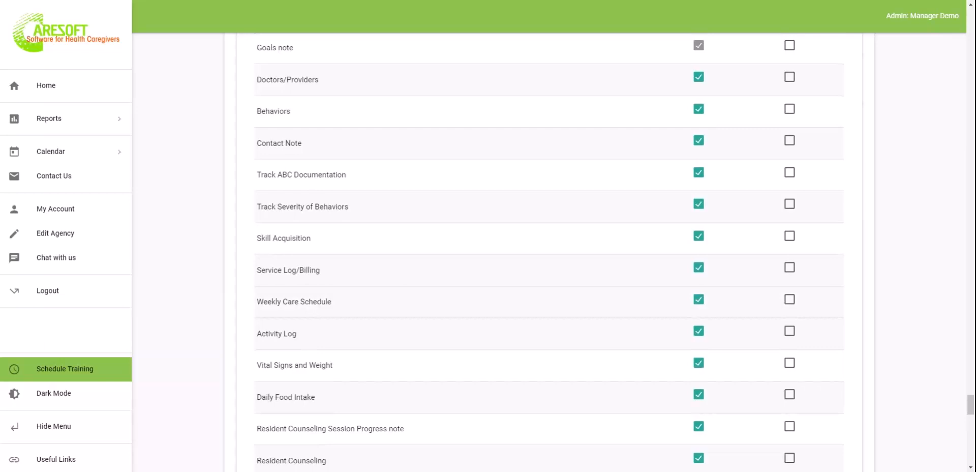
pyautogui.scroll(2, 549, 254)
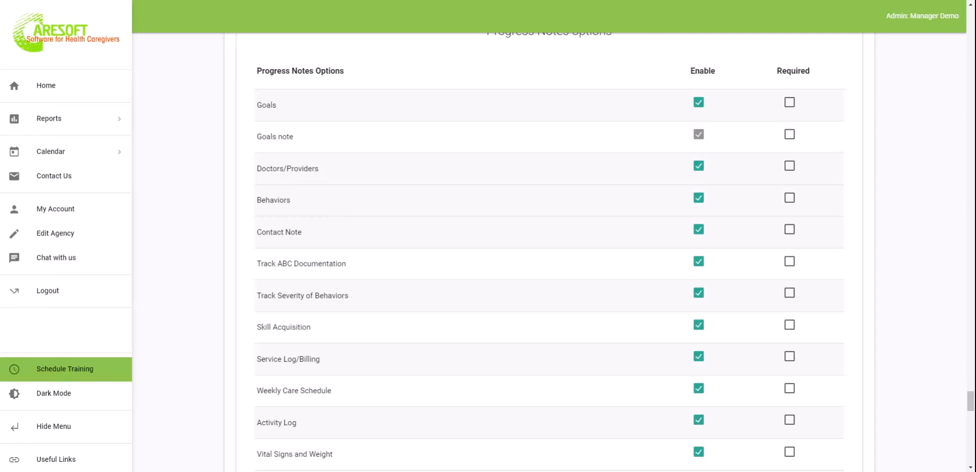
pyautogui.scroll(-3, 549, 254)
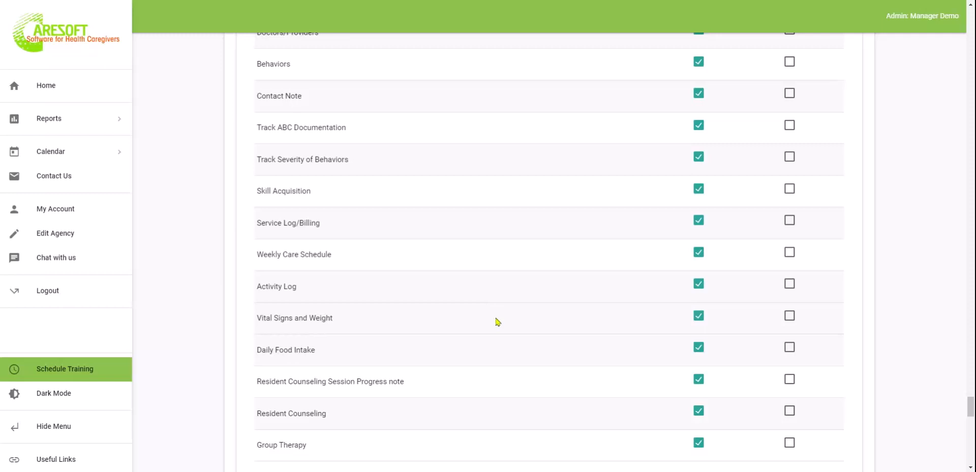
pyautogui.scroll(2, 497, 321)
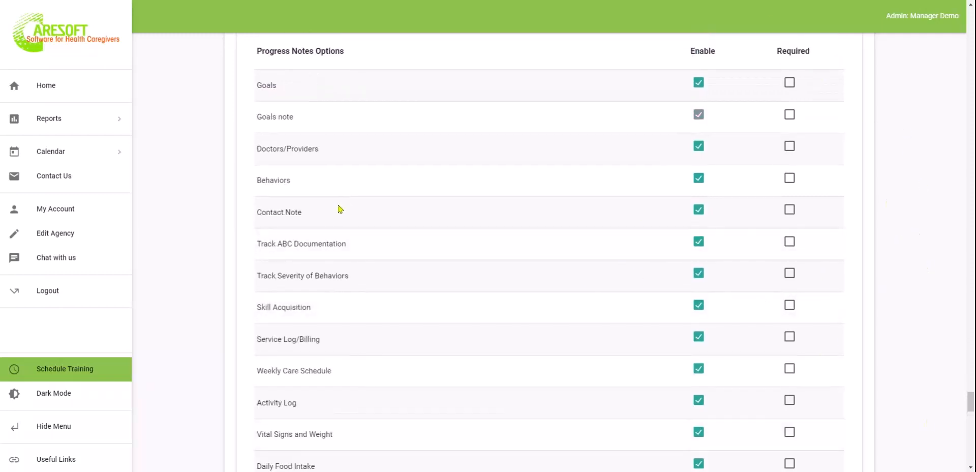
# - Expand the Service Billing/Programs section and its Service Billing Codes to view the existing service codes
pyautogui.scroll(-9, 440, 368)
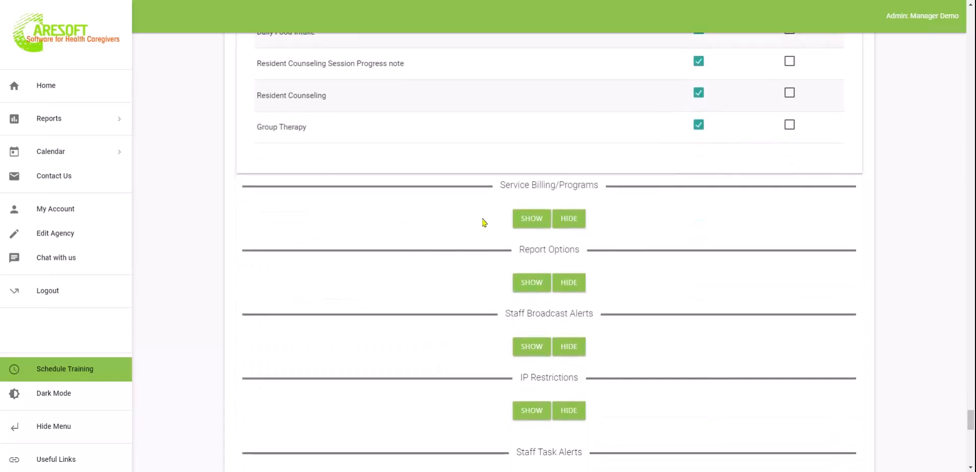
pyautogui.click(531, 222)
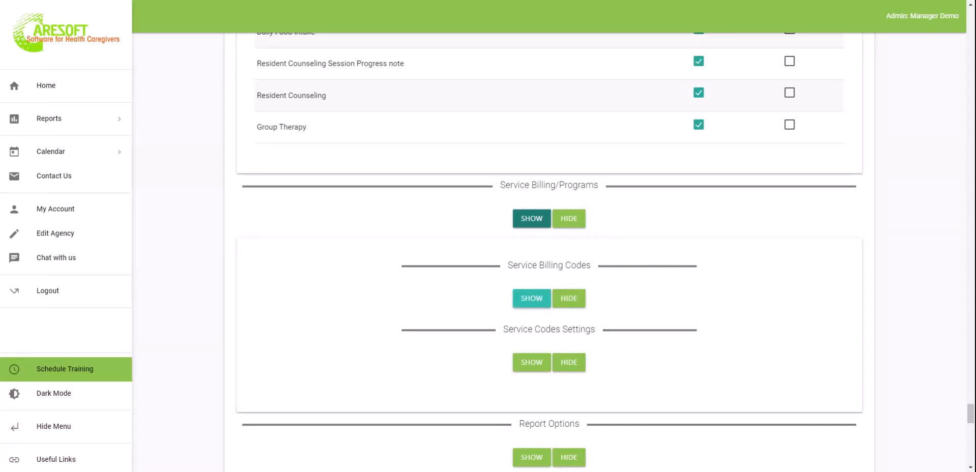
pyautogui.click(534, 298)
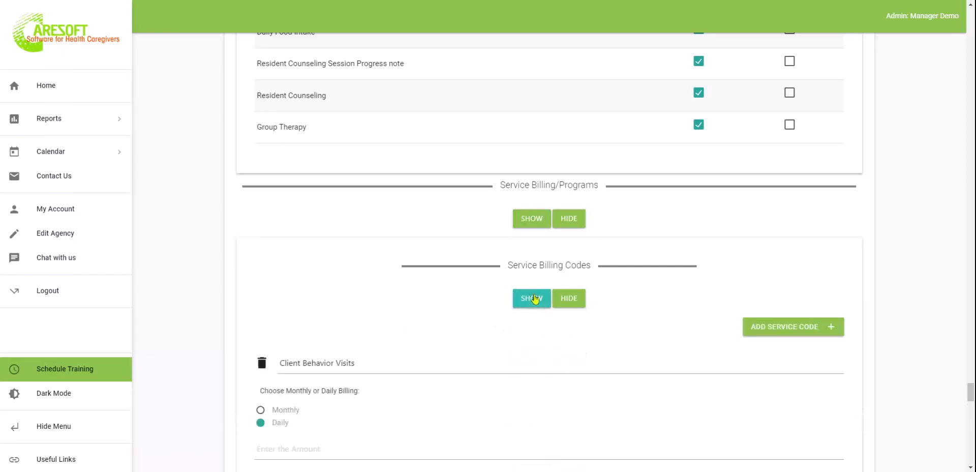
pyautogui.scroll(-2, 752, 386)
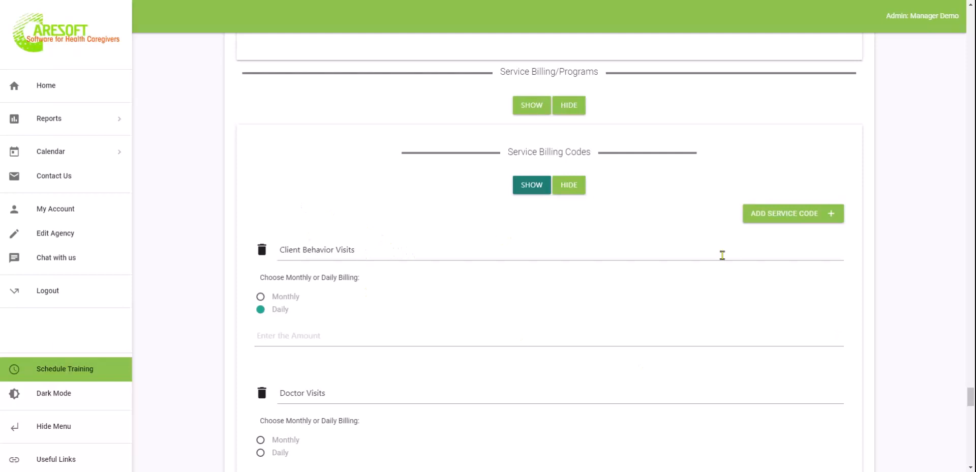
# - Add a blank service code above Client Behavior Visits and delete it again
pyautogui.click(752, 224)
pyautogui.click(355, 255)
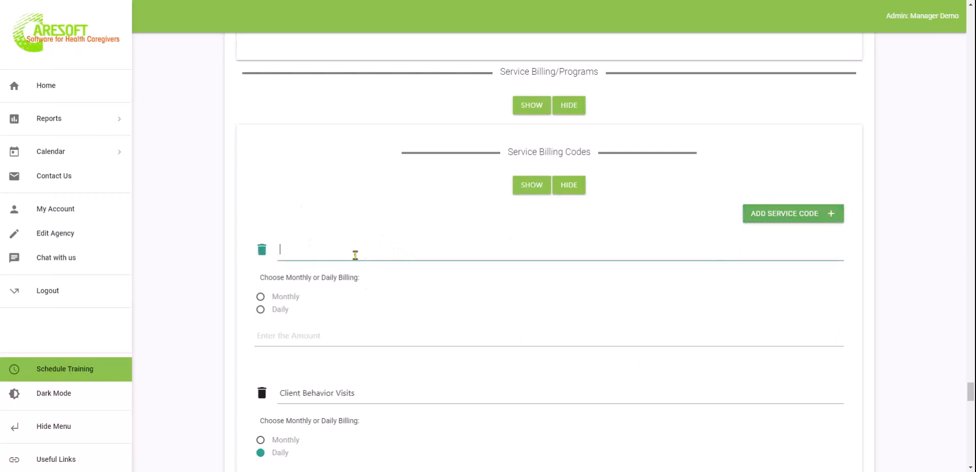
pyautogui.click(262, 249)
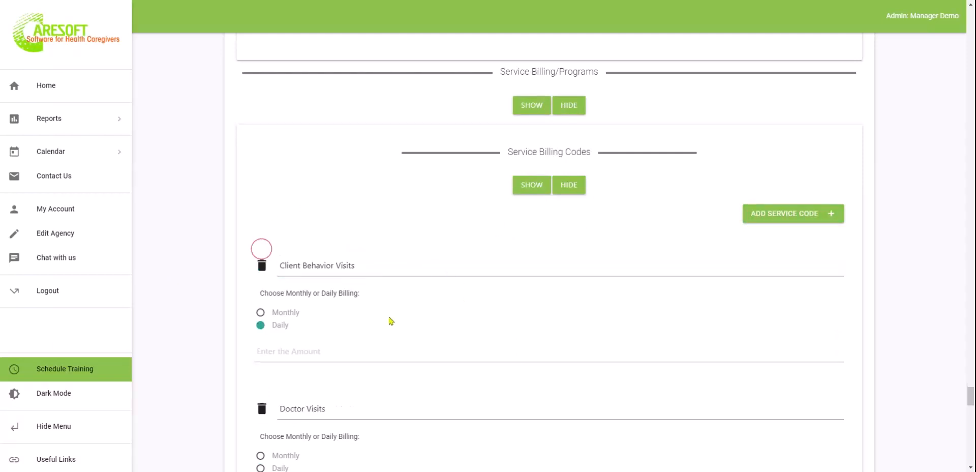
# - Try appending "- xyz" to the Doctor Visits service code name, and remove the added text
pyautogui.scroll(-3, 401, 313)
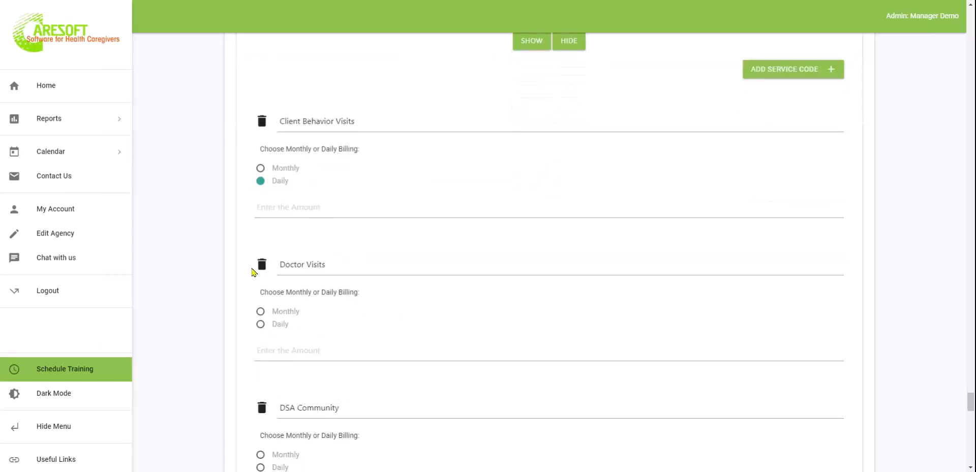
pyautogui.click(349, 266)
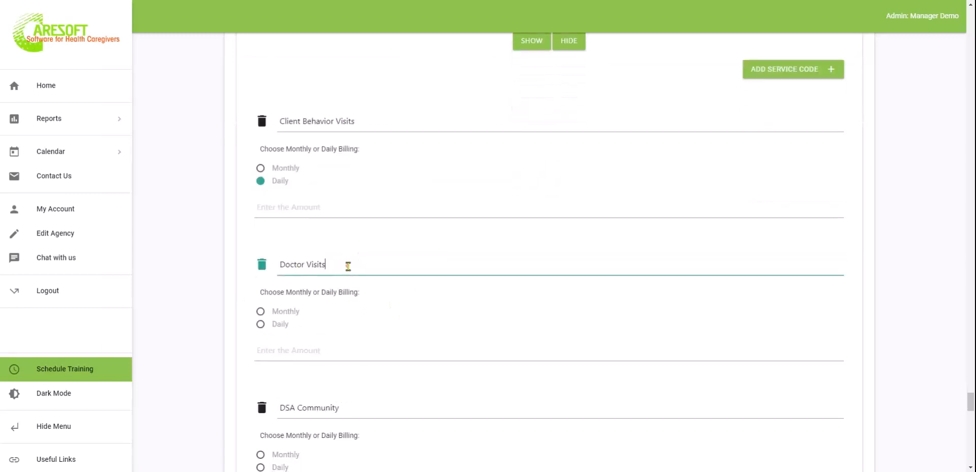
pyautogui.write('- ')
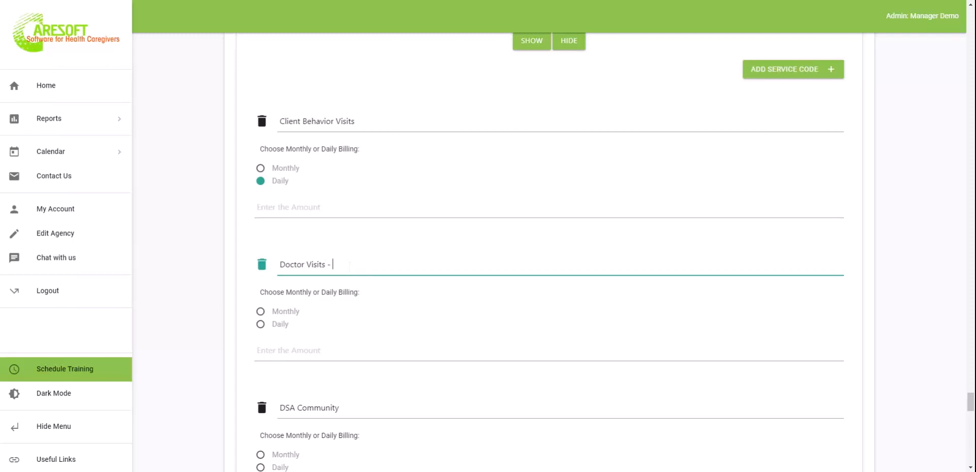
pyautogui.write('xyz')
pyautogui.press('BackSpace')
pyautogui.press('BackSpace')
pyautogui.press('BackSpace')
pyautogui.press('BackSpace')
pyautogui.press('BackSpace')
# - Look over the remaining service codes, and expand Service Codes Settings to review the billing tracking and unit options
pyautogui.scroll(-2, 377, 301)
pyautogui.scroll(2, 375, 302)
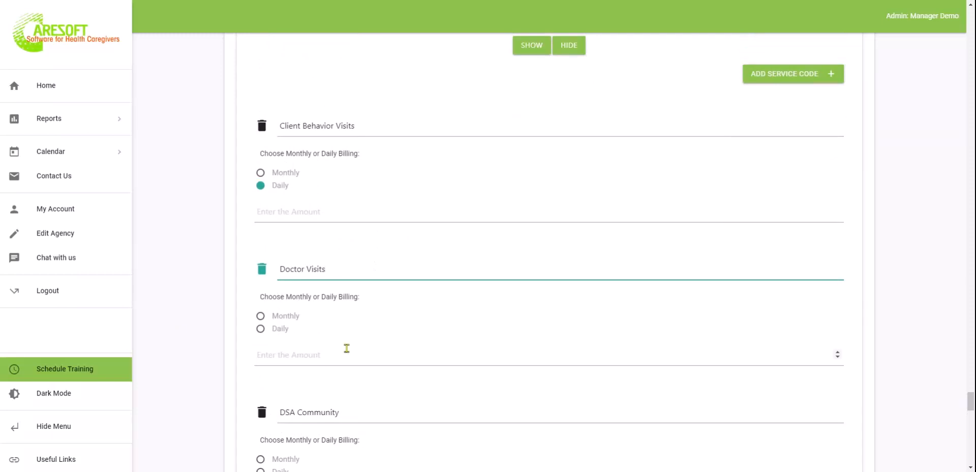
pyautogui.scroll(-2, 344, 344)
pyautogui.scroll(-7, 347, 348)
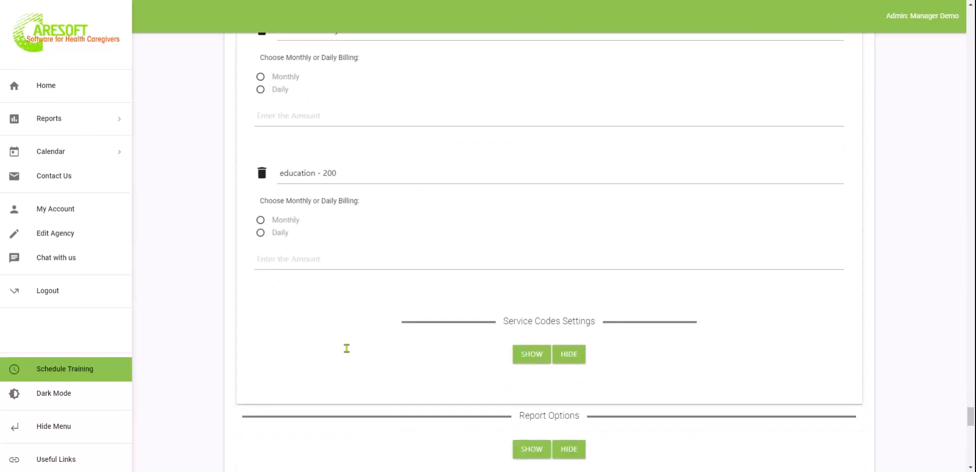
pyautogui.click(532, 274)
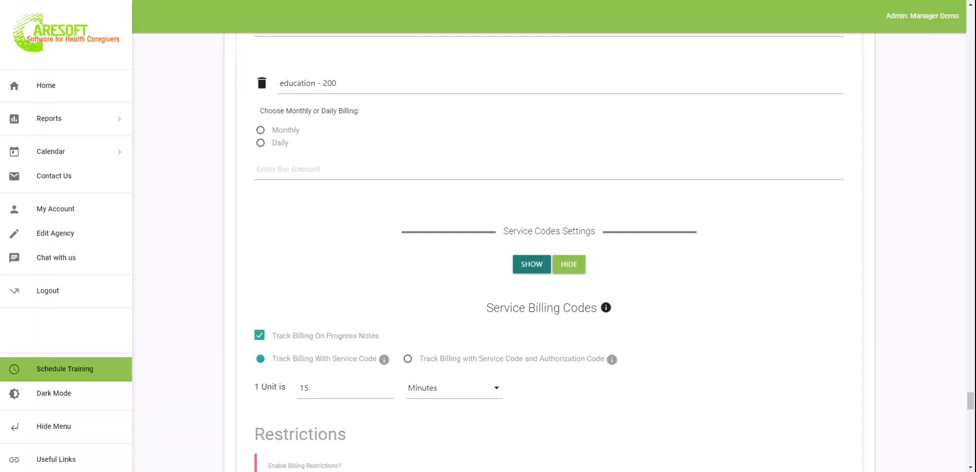
pyautogui.scroll(-2, 586, 431)
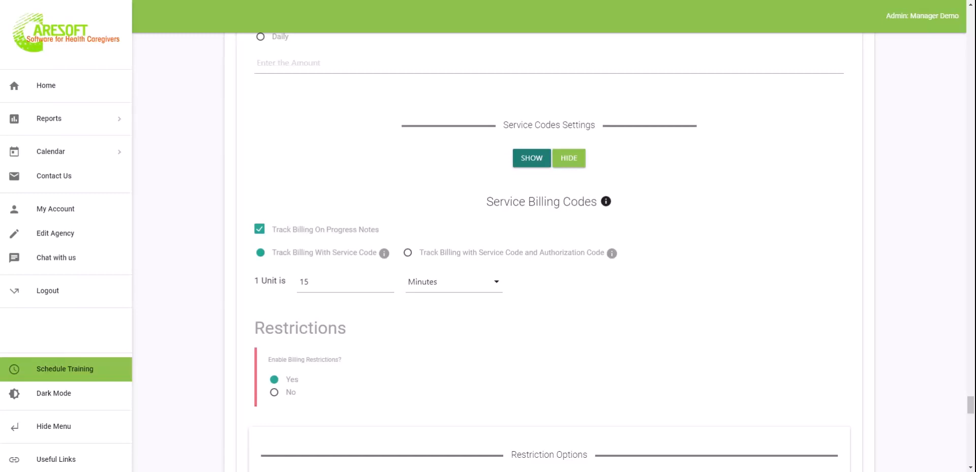
# - Review the billing restriction options, including maximum hours for residents and staff and multiple staff billing the same client
pyautogui.scroll(-4, 432, 95)
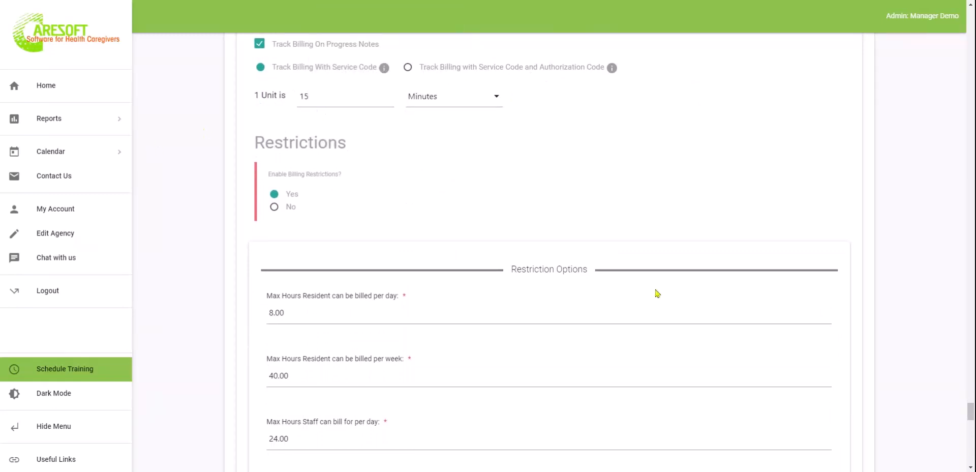
pyautogui.scroll(-2, 713, 289)
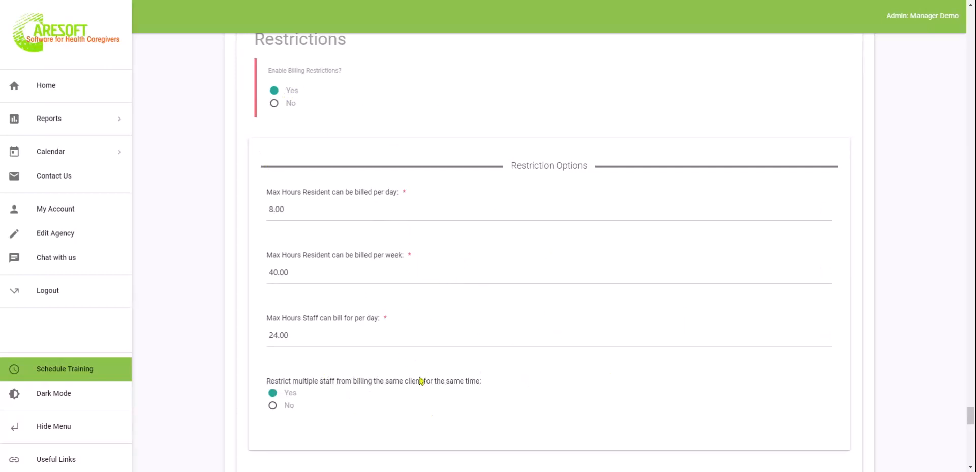
pyautogui.scroll(-2, 464, 404)
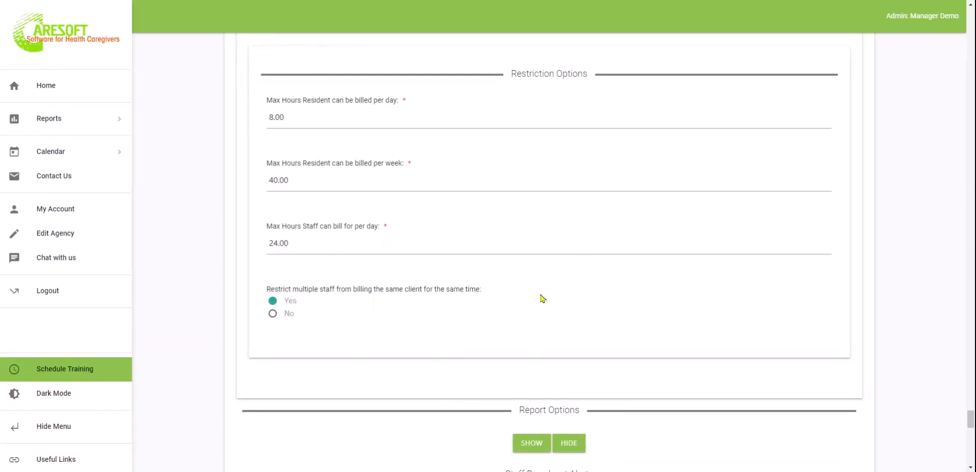
pyautogui.scroll(-2, 542, 298)
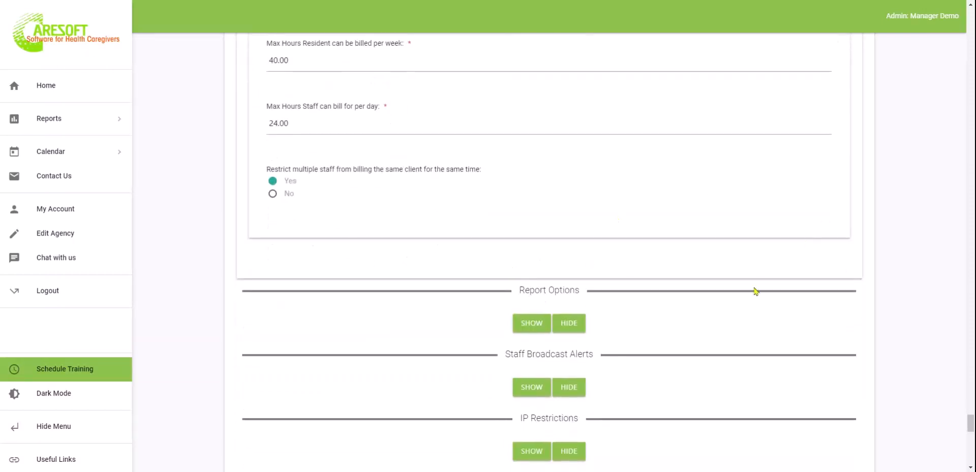
# - Expand the Report Options section and examine which roles among Admin, Manager and Staff can create each report
pyautogui.scroll(-2, 754, 290)
pyautogui.scroll(-2, 756, 291)
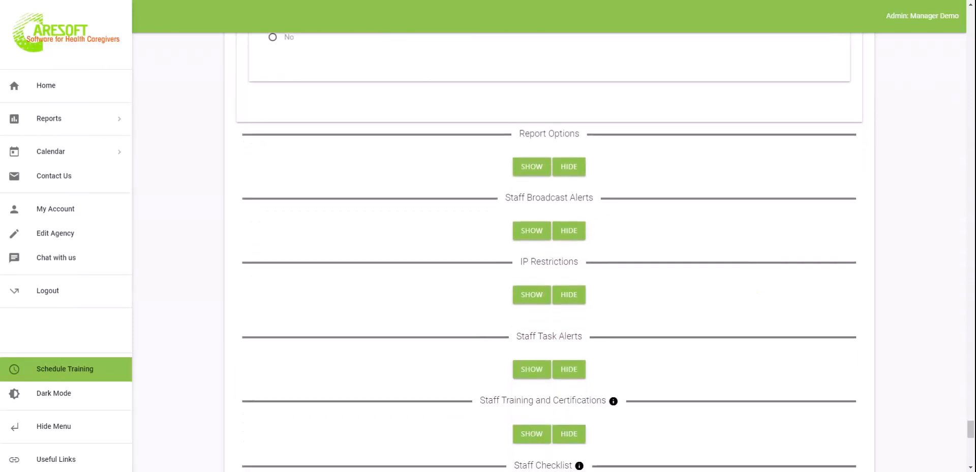
pyautogui.click(522, 172)
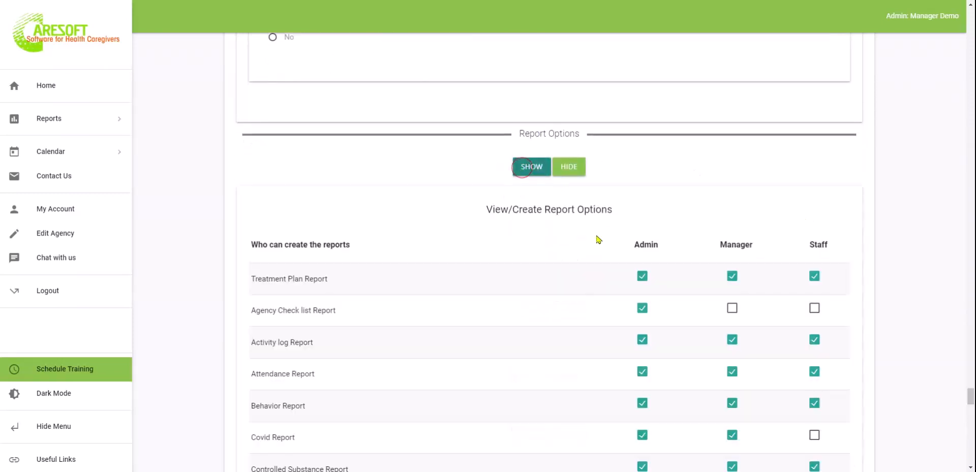
pyautogui.scroll(-2, 488, 351)
pyautogui.scroll(-1, 489, 352)
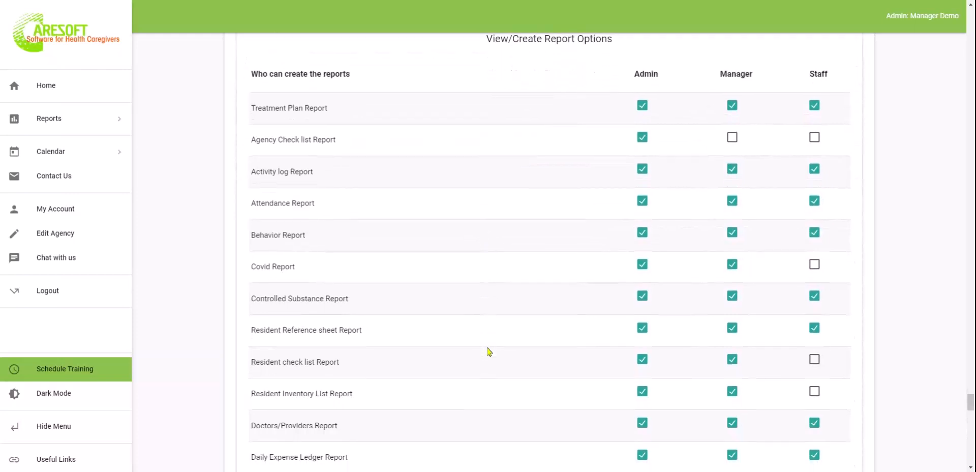
pyautogui.scroll(1, 490, 352)
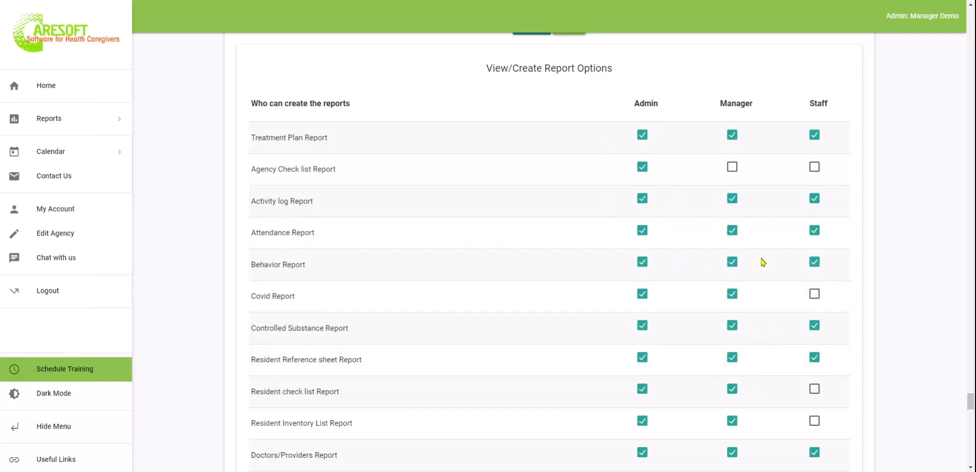
# - Look through the rest of the report permissions list down to the Weekly Care Report
pyautogui.scroll(-4, 763, 262)
pyautogui.scroll(-1, 762, 262)
pyautogui.scroll(1, 762, 263)
pyautogui.scroll(-1, 772, 85)
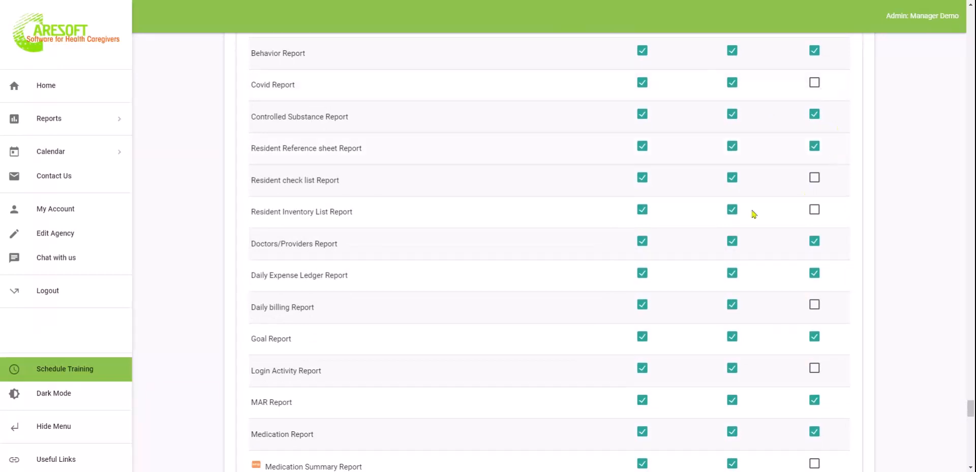
pyautogui.scroll(3, 774, 238)
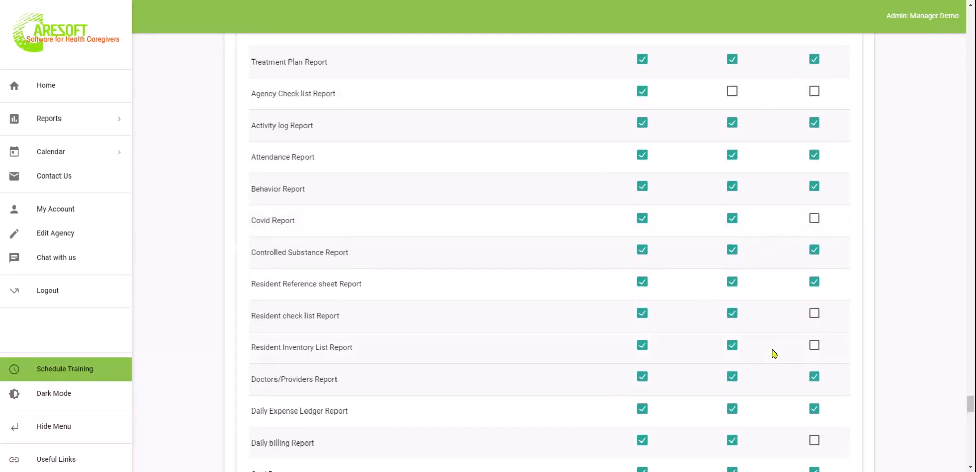
pyautogui.scroll(-15, 773, 353)
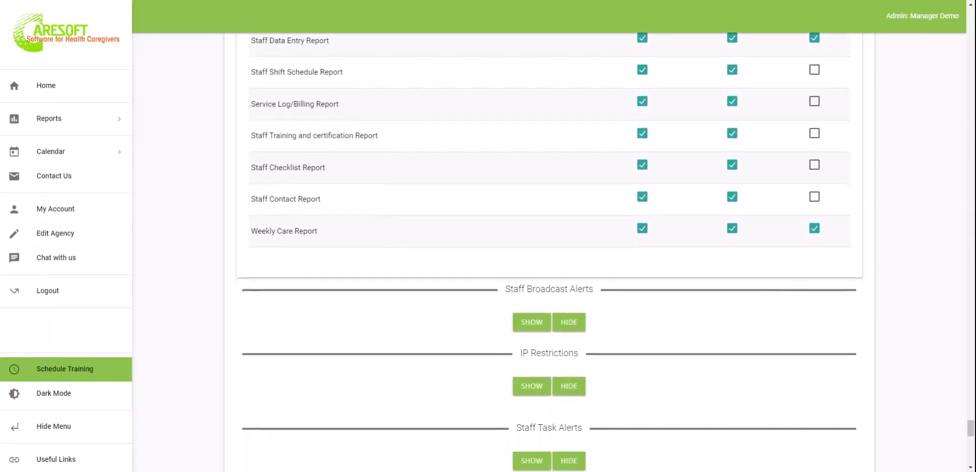
# - Expand Staff Broadcast Alerts and Staff Broadcast Alert 1, and review its message, display period, checkbox option and recipients
pyautogui.scroll(-2, 811, 369)
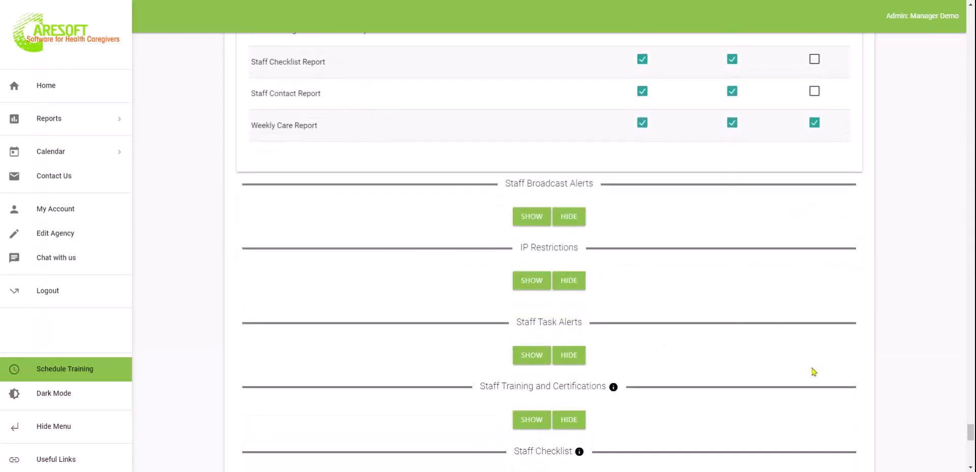
pyautogui.click(532, 217)
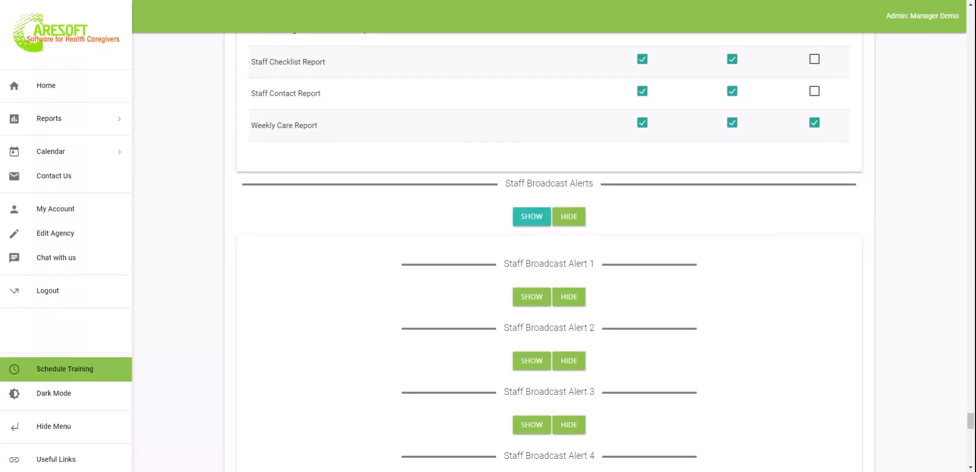
pyautogui.click(534, 297)
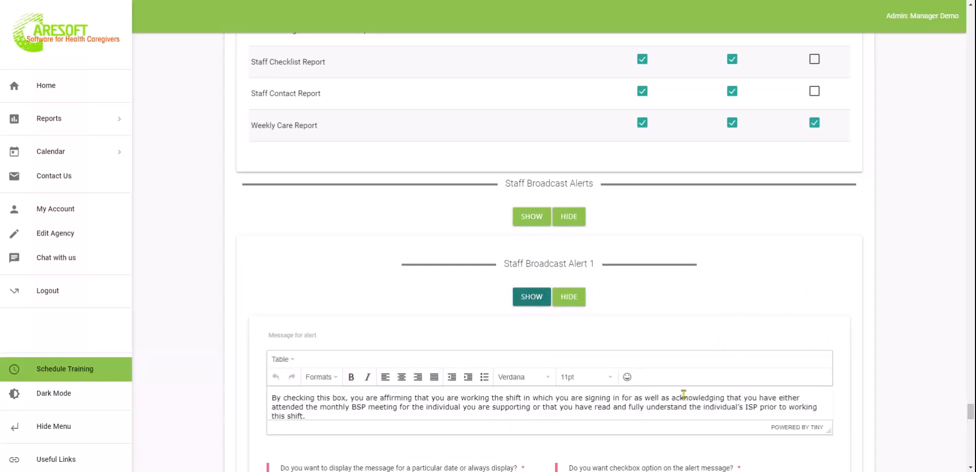
pyautogui.scroll(-3, 681, 394)
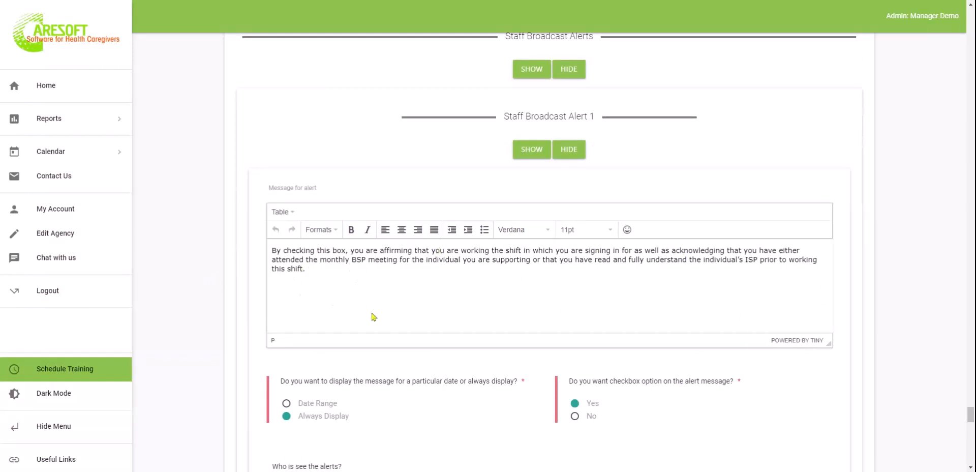
pyautogui.scroll(-2, 373, 316)
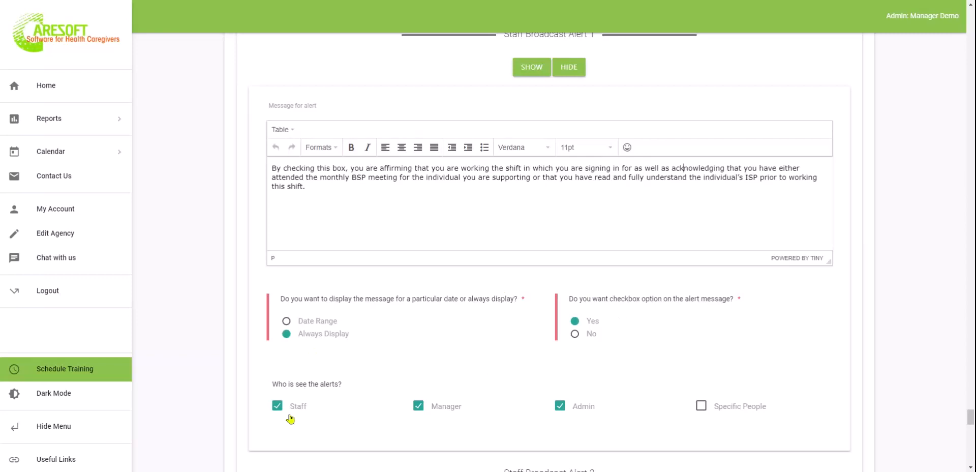
# - Expand Staff Broadcast Alert 2 and review its message, date range, checkbox option and recipients
pyautogui.scroll(-8, 561, 424)
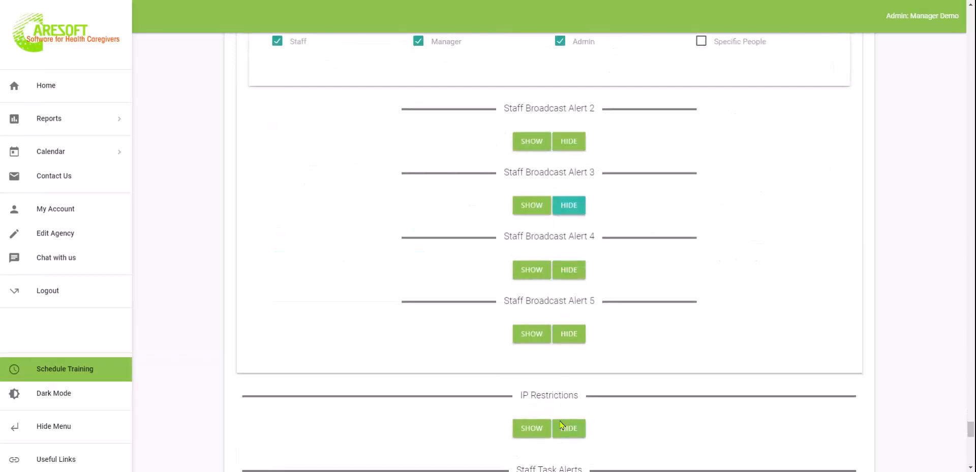
pyautogui.click(529, 125)
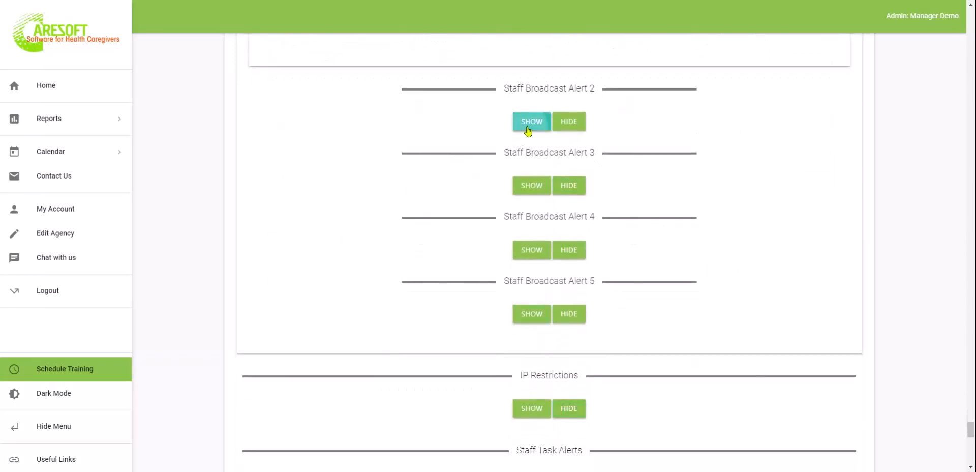
pyautogui.click(481, 226)
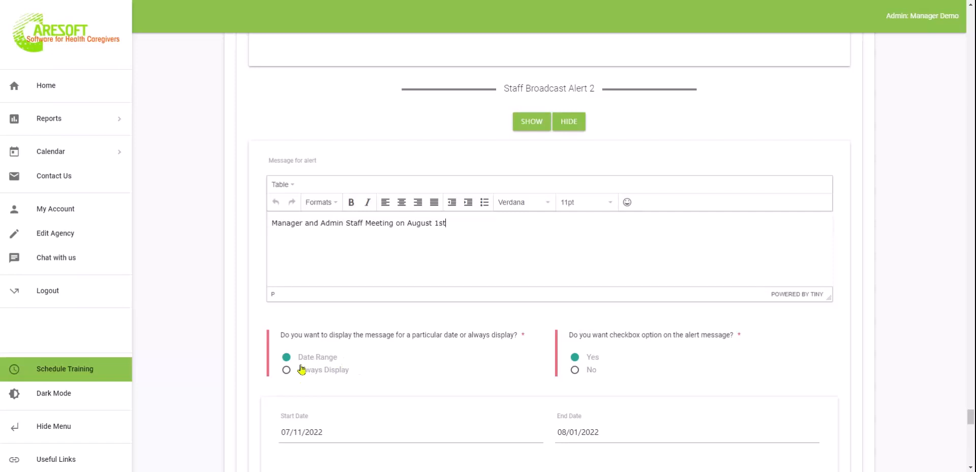
pyautogui.scroll(-3, 389, 346)
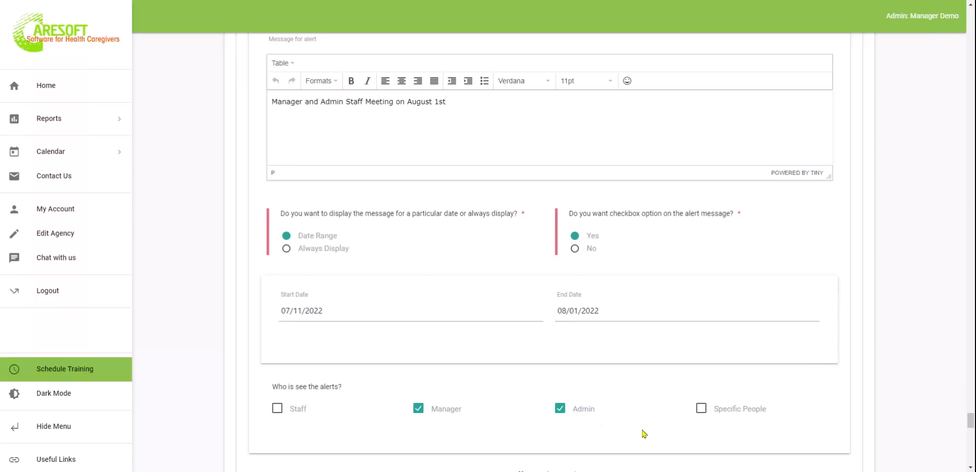
pyautogui.scroll(-8, 643, 433)
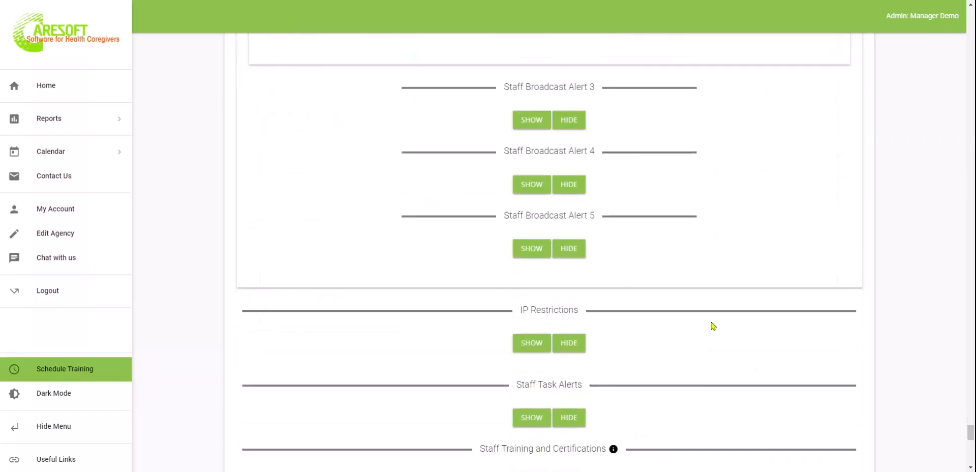
# - Expand IP Restrictions, review the address, description and role options, and collapse the section
pyautogui.scroll(-5, 712, 323)
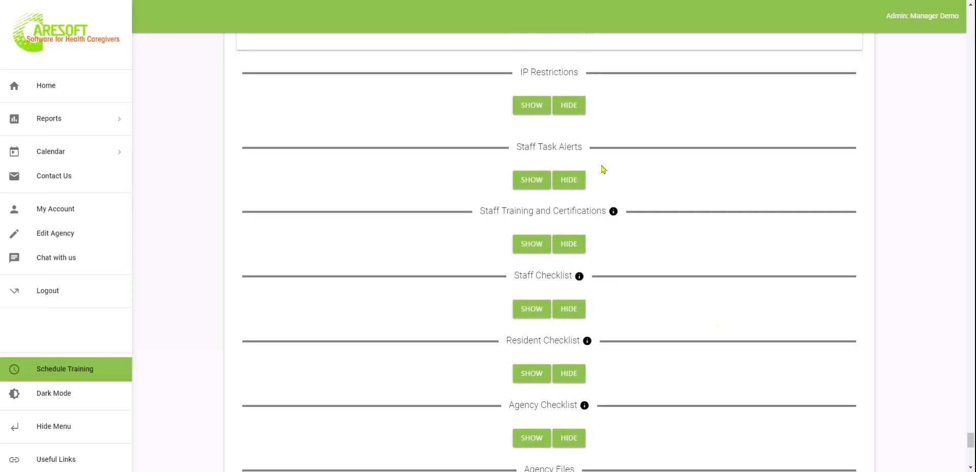
pyautogui.click(536, 112)
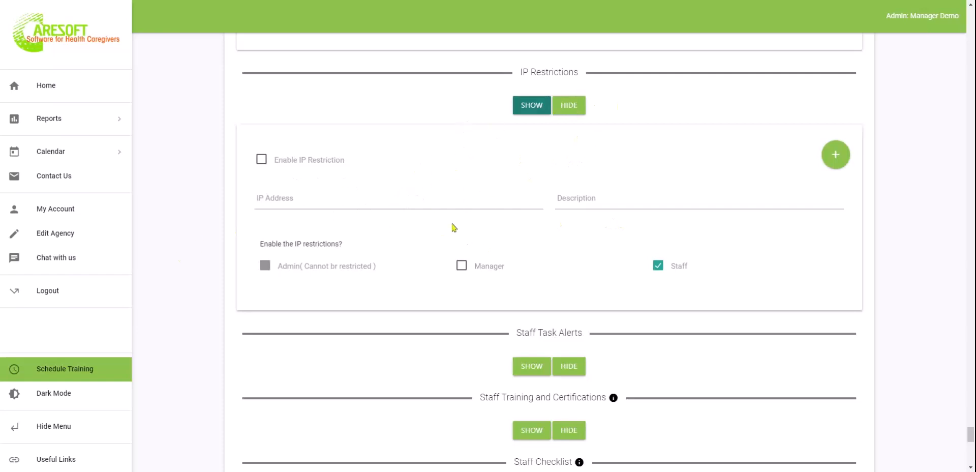
pyautogui.click(568, 109)
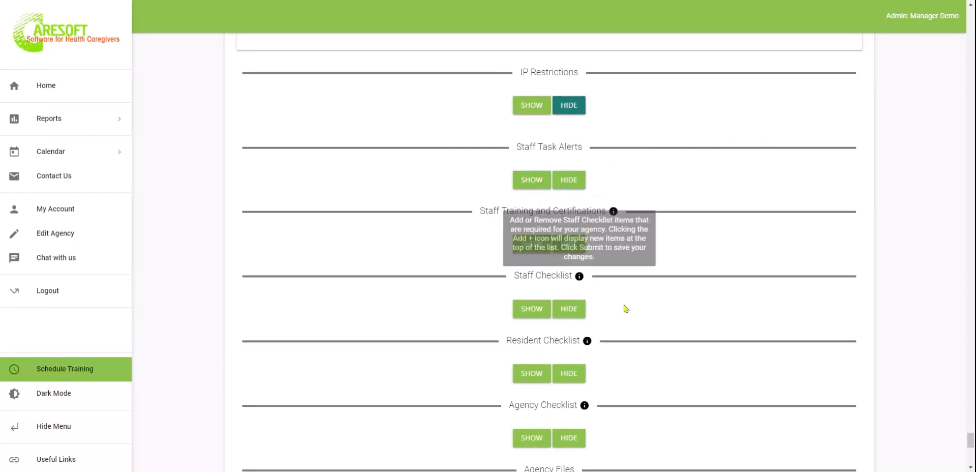
# - Expand Staff Training and Certifications and look through its list of training items
pyautogui.scroll(-2, 691, 305)
pyautogui.scroll(1, 691, 305)
pyautogui.scroll(-1, 691, 305)
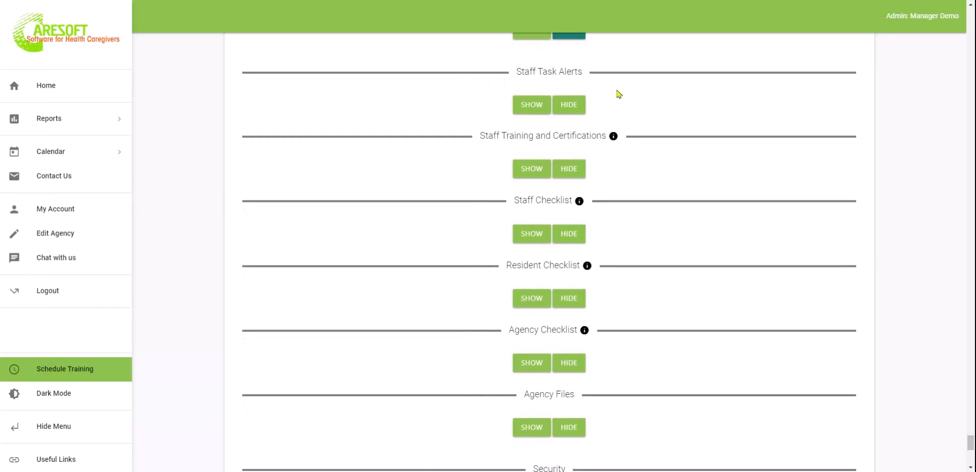
pyautogui.scroll(-2, 715, 304)
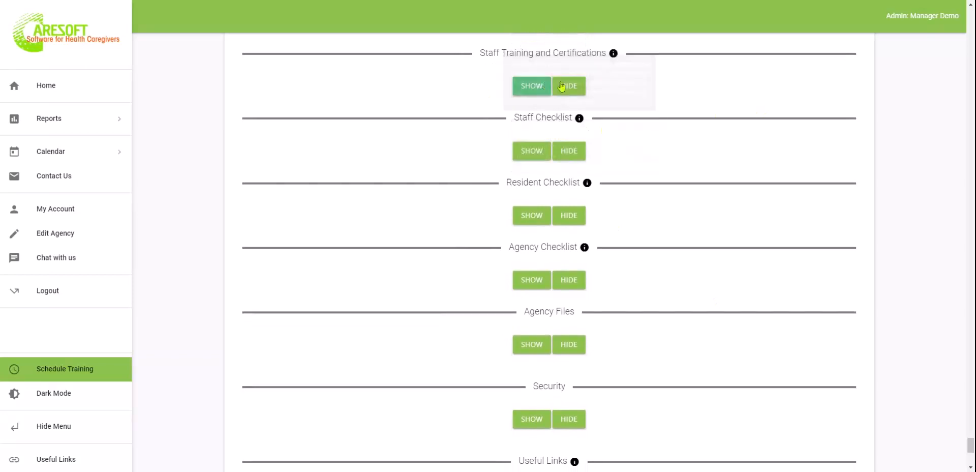
pyautogui.click(529, 84)
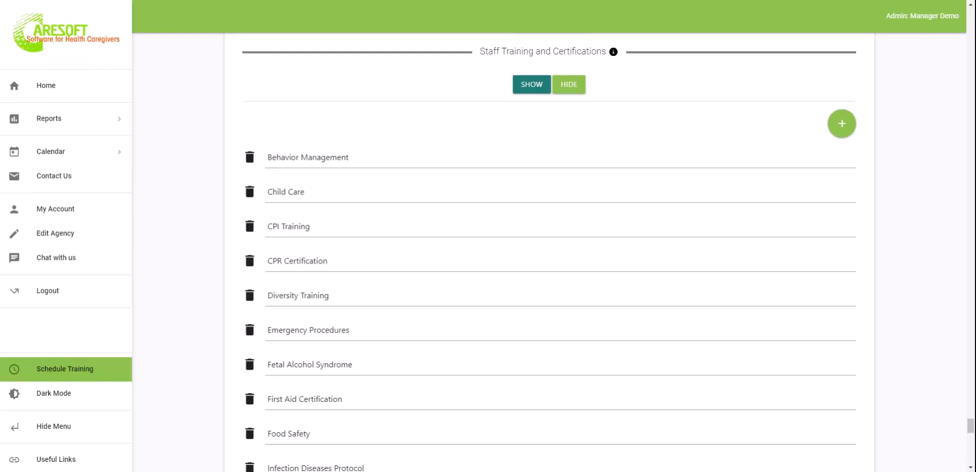
pyautogui.scroll(-8, 550, 252)
pyautogui.scroll(8, 210, 151)
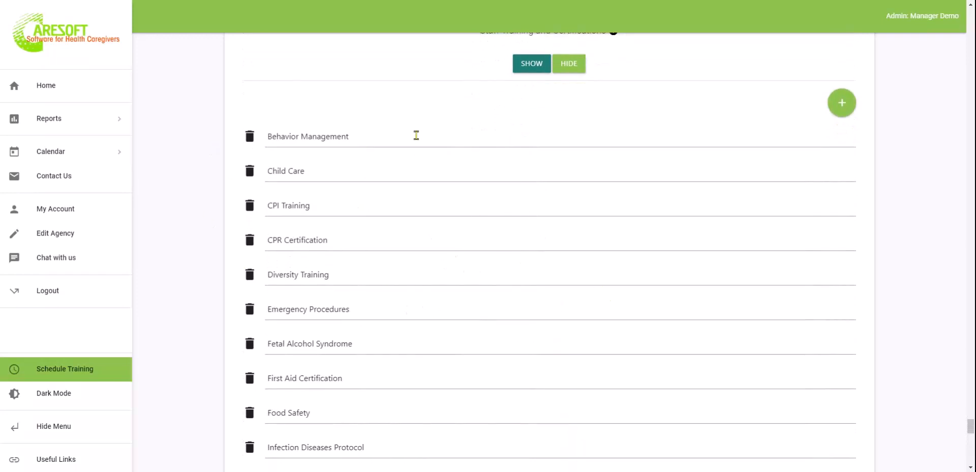
pyautogui.scroll(-2, 607, 342)
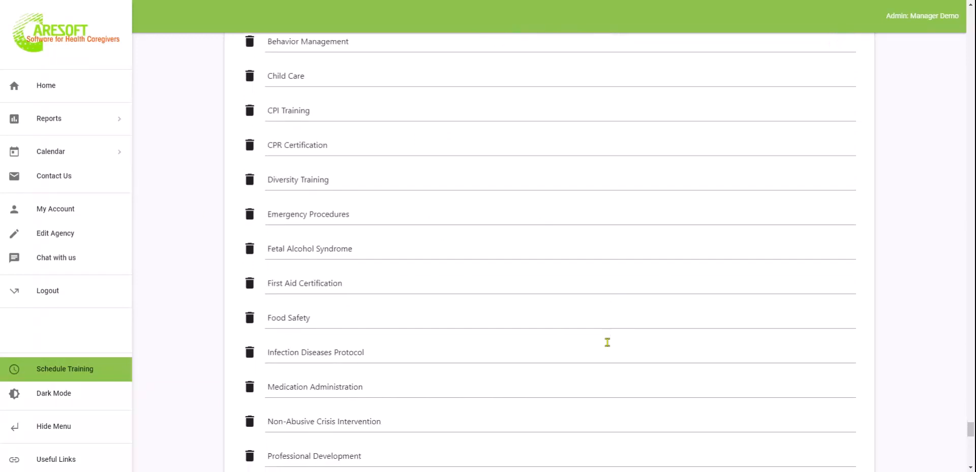
# - Add a blank item to Staff Training and Certifications, delete it again, and collapse the section
pyautogui.scroll(2, 607, 342)
pyautogui.click(842, 109)
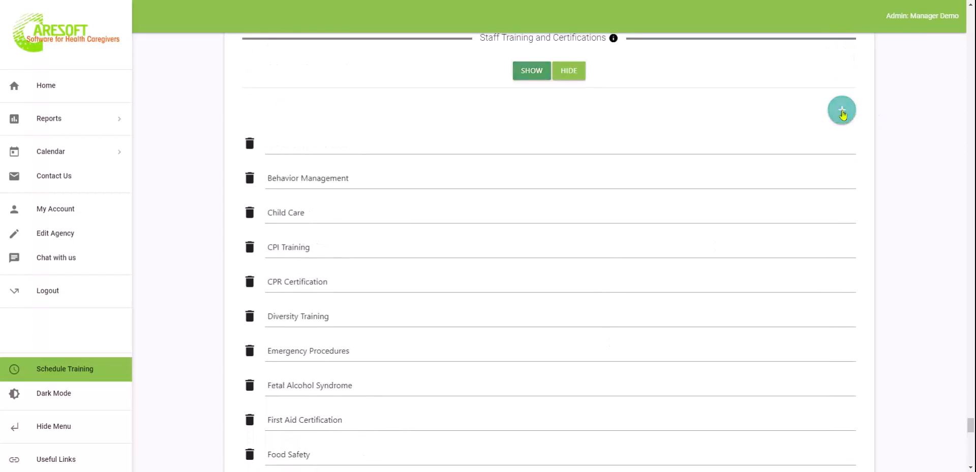
pyautogui.click(249, 144)
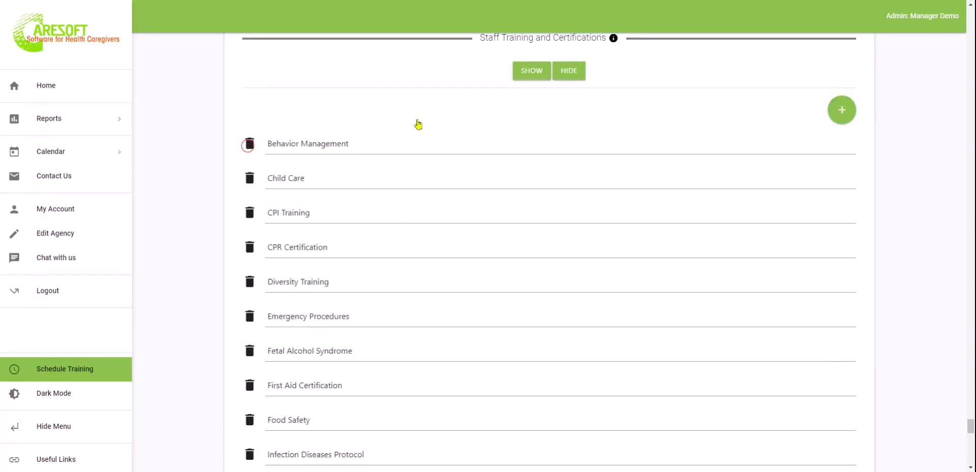
pyautogui.click(395, 143)
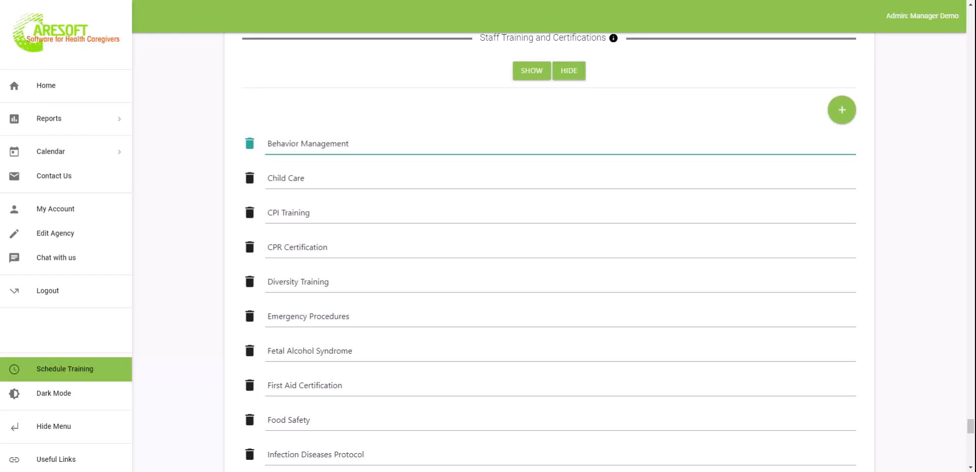
pyautogui.click(568, 70)
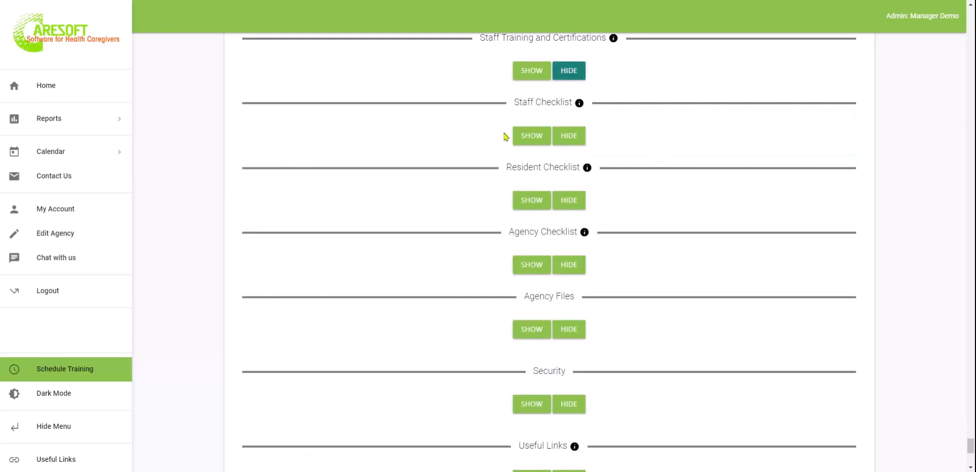
# - Expand the Staff Checklist and the Resident Checklist in turn, reviewing each list's items before collapsing it
pyautogui.click(525, 136)
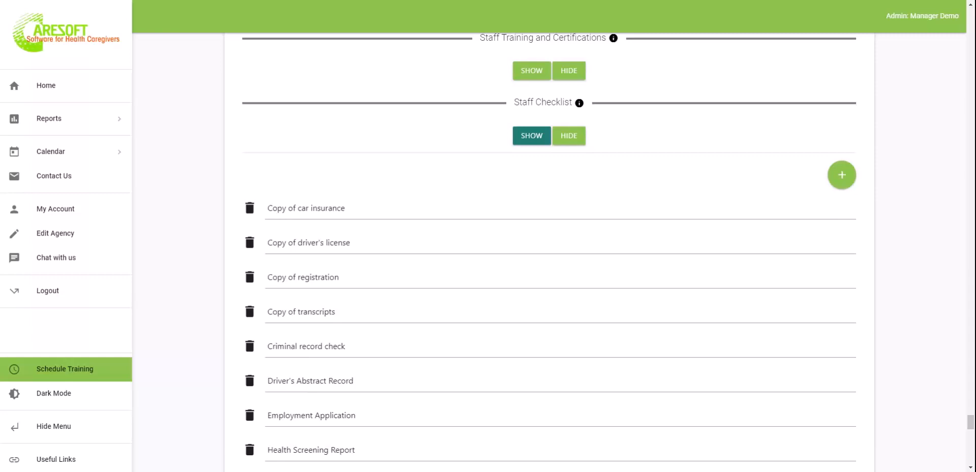
pyautogui.click(571, 139)
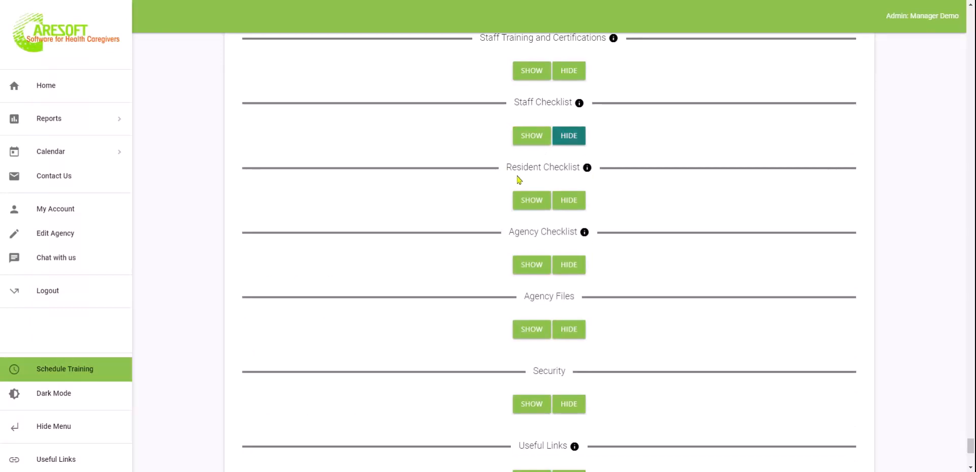
pyautogui.click(529, 203)
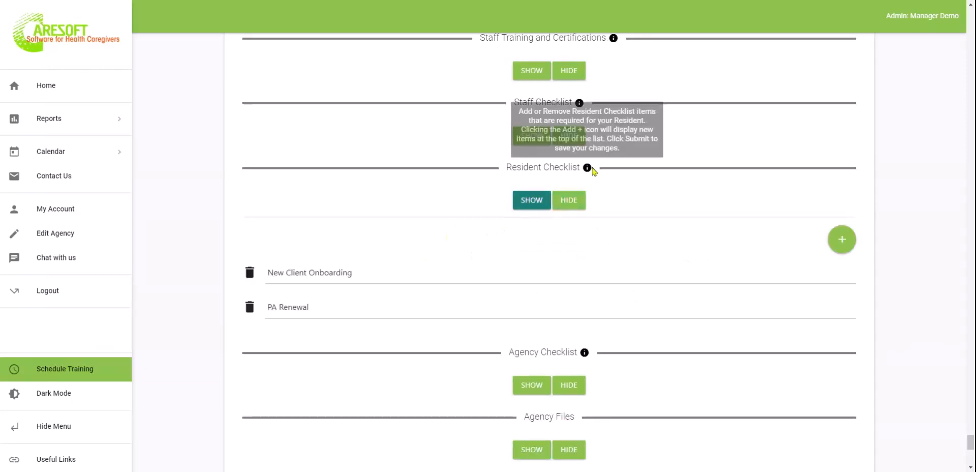
pyautogui.click(577, 205)
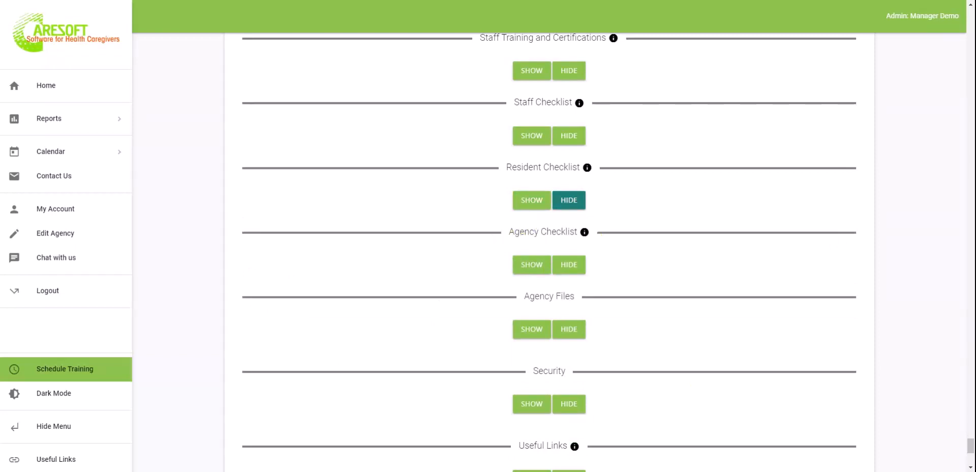
# - Expand the Agency Checklist and set the Tax Renewal item's Date of Renewal to 12/31/2022
pyautogui.click(528, 267)
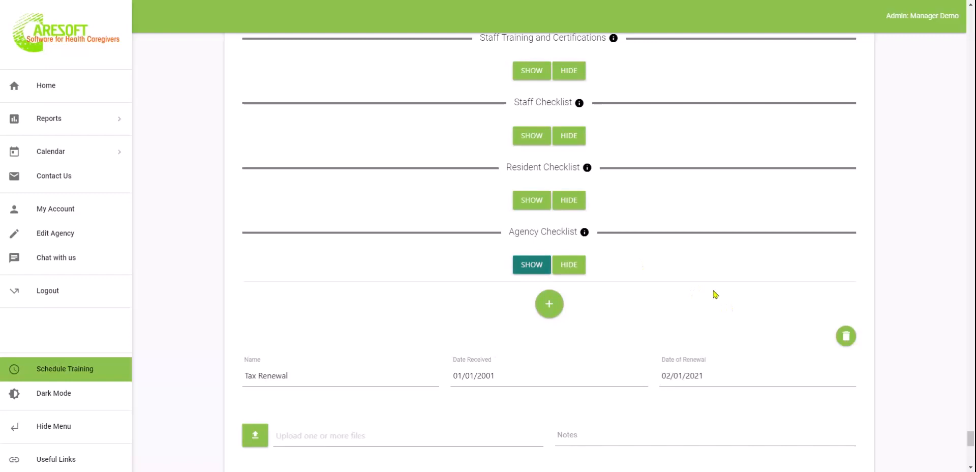
pyautogui.scroll(-2, 712, 292)
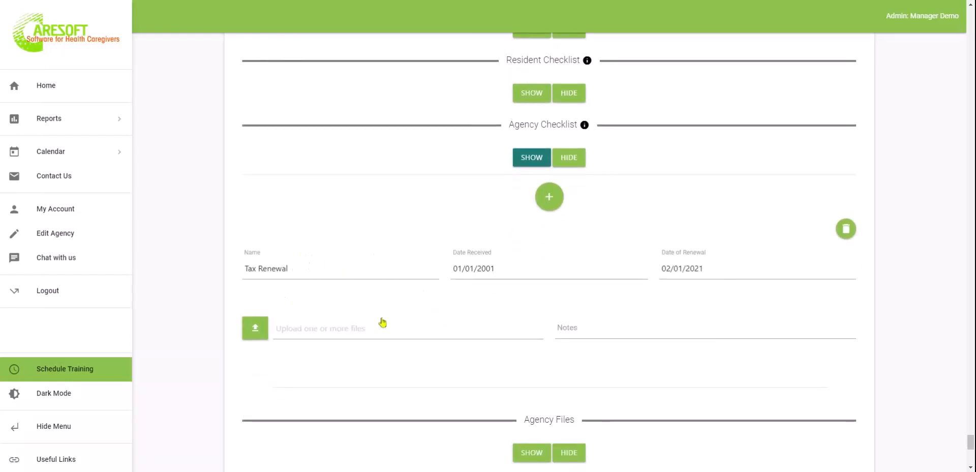
pyautogui.click(730, 270)
pyautogui.click(628, 58)
pyautogui.click(566, 60)
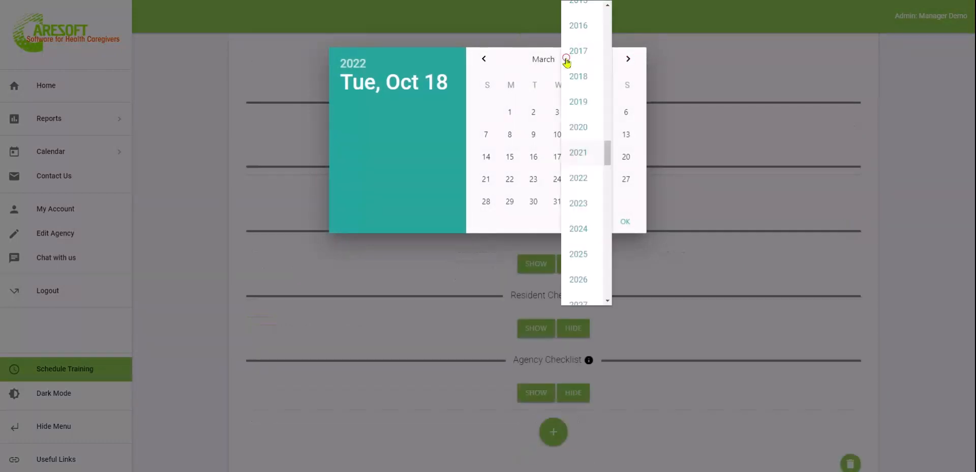
pyautogui.click(583, 177)
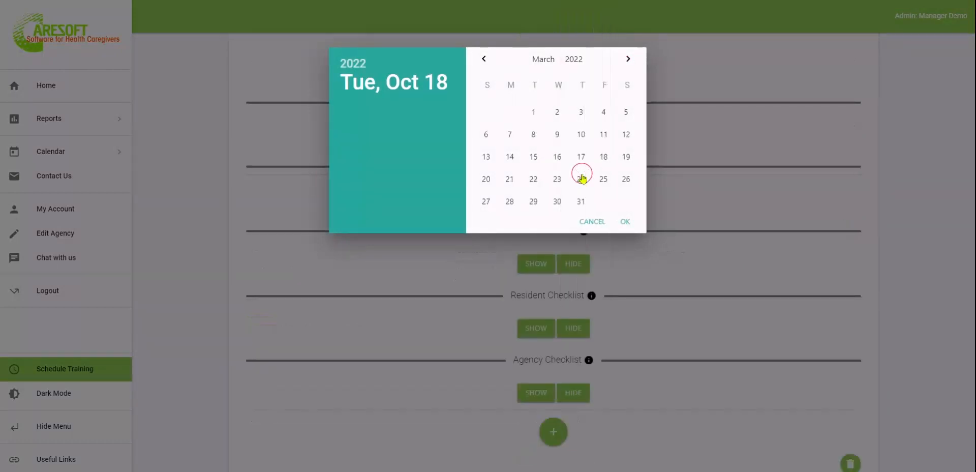
pyautogui.click(628, 57)
pyautogui.click(628, 58)
pyautogui.click(628, 59)
pyautogui.click(627, 58)
pyautogui.click(627, 58)
pyautogui.click(627, 58)
pyautogui.click(627, 58)
pyautogui.click(627, 59)
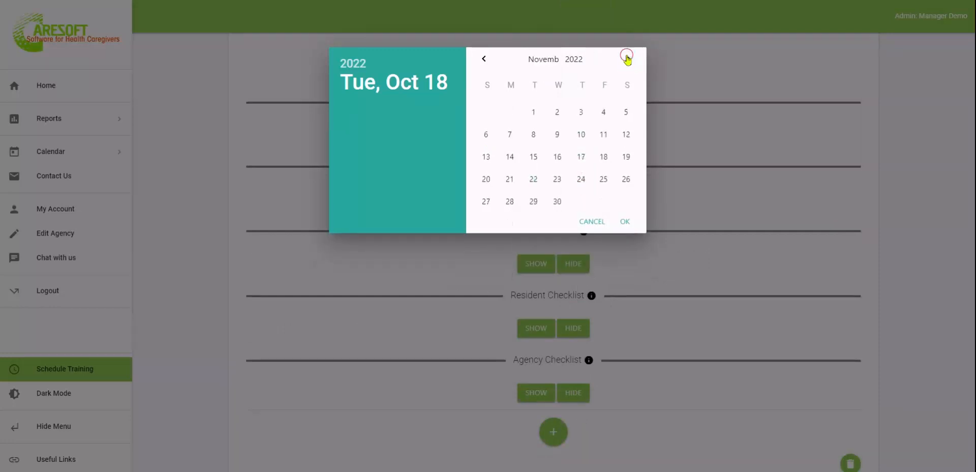
pyautogui.click(627, 58)
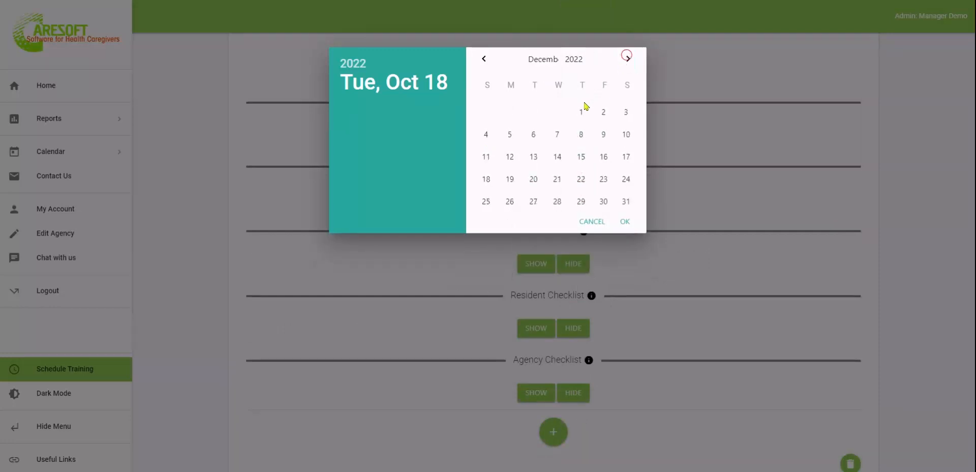
pyautogui.click(625, 201)
pyautogui.click(627, 222)
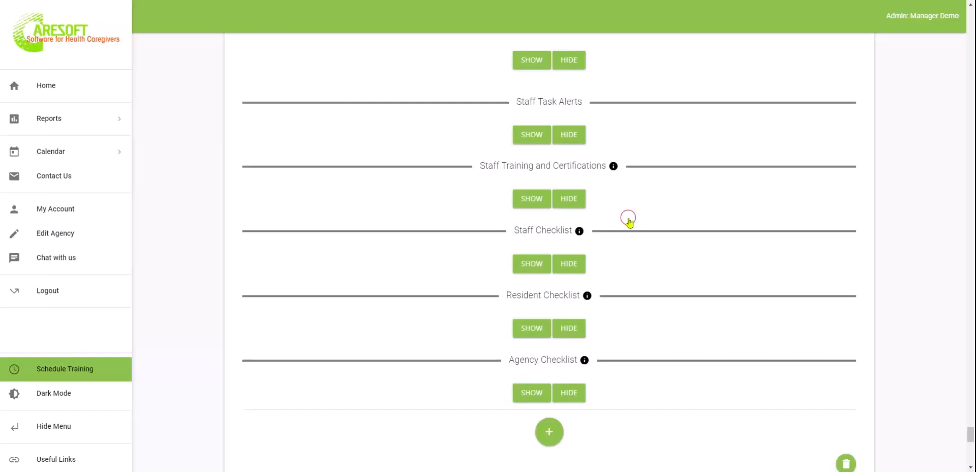
pyautogui.scroll(2, 686, 288)
pyautogui.scroll(-5, 687, 288)
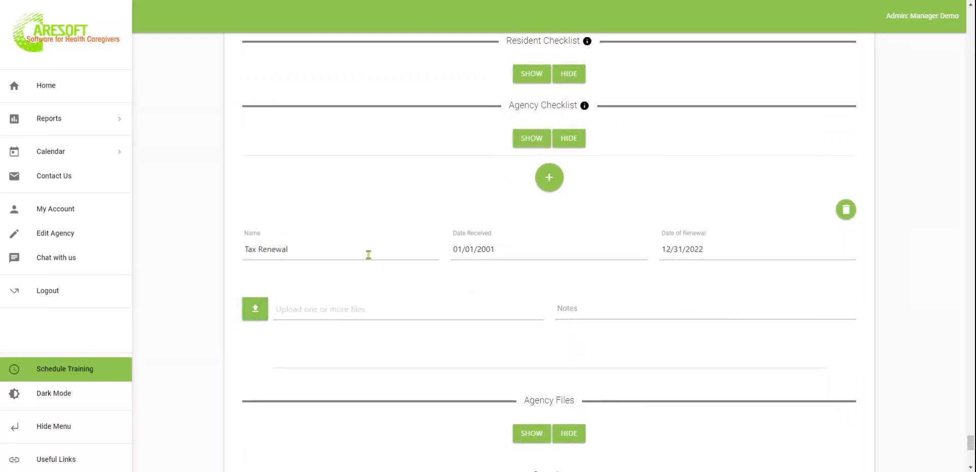
# - Check and collapse the Agency Files section, and expand Security to review the session timeout and Save Login Password options
pyautogui.scroll(-1, 665, 380)
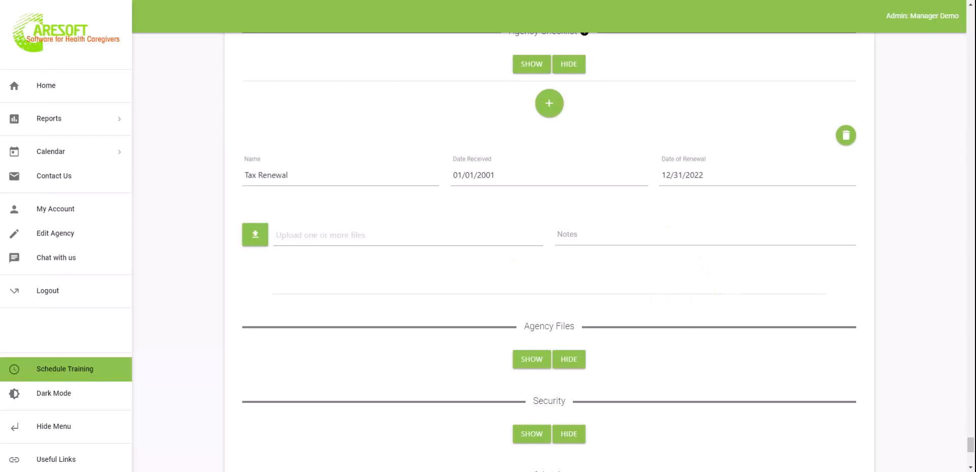
pyautogui.scroll(-2, 548, 243)
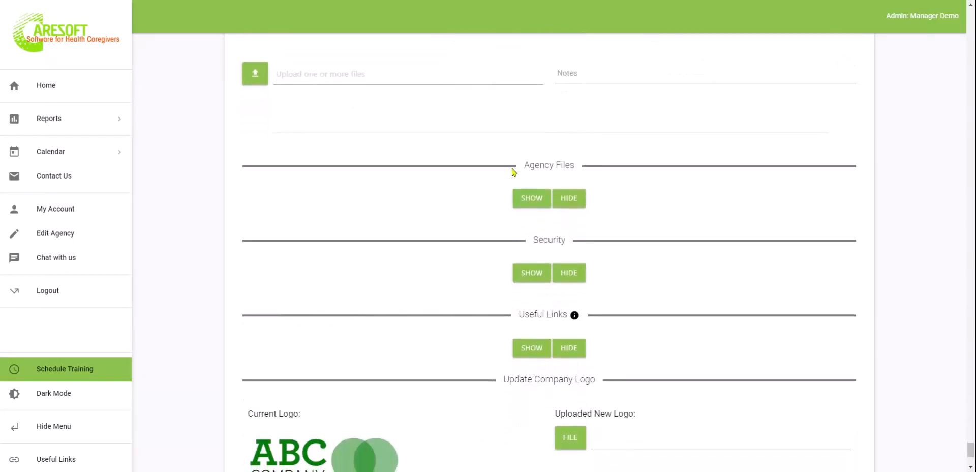
pyautogui.click(532, 199)
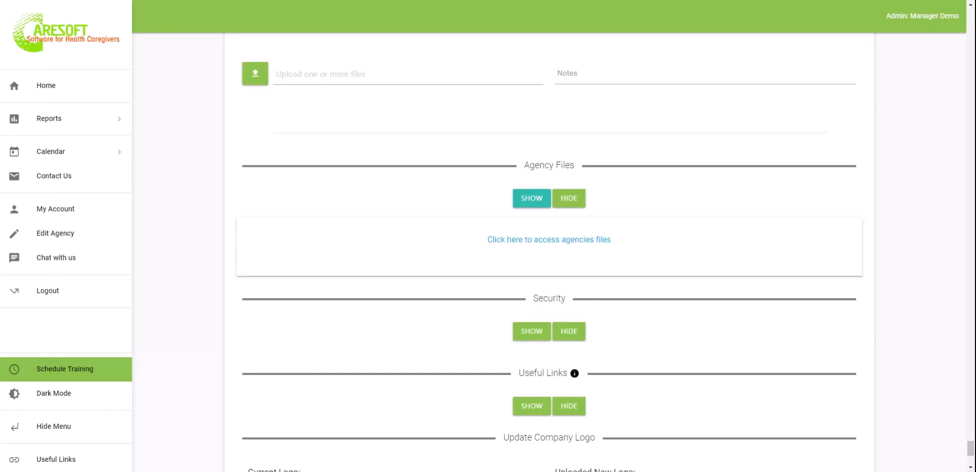
pyautogui.click(577, 199)
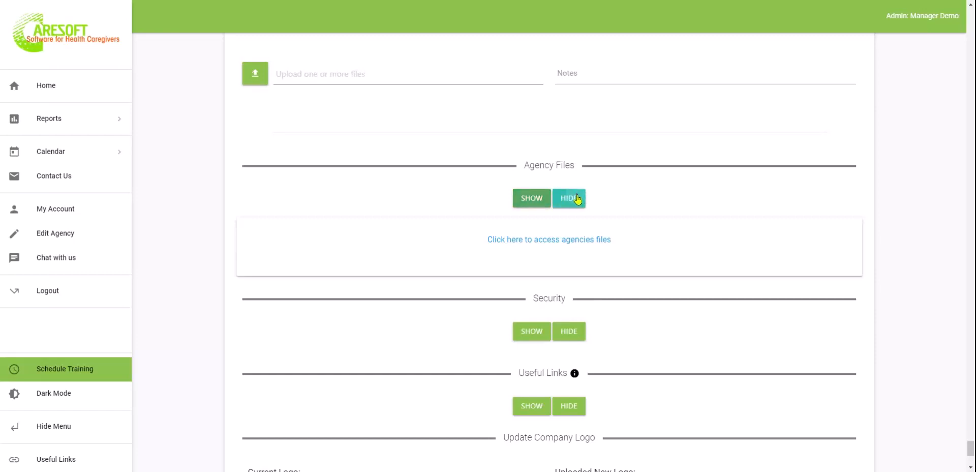
pyautogui.click(528, 274)
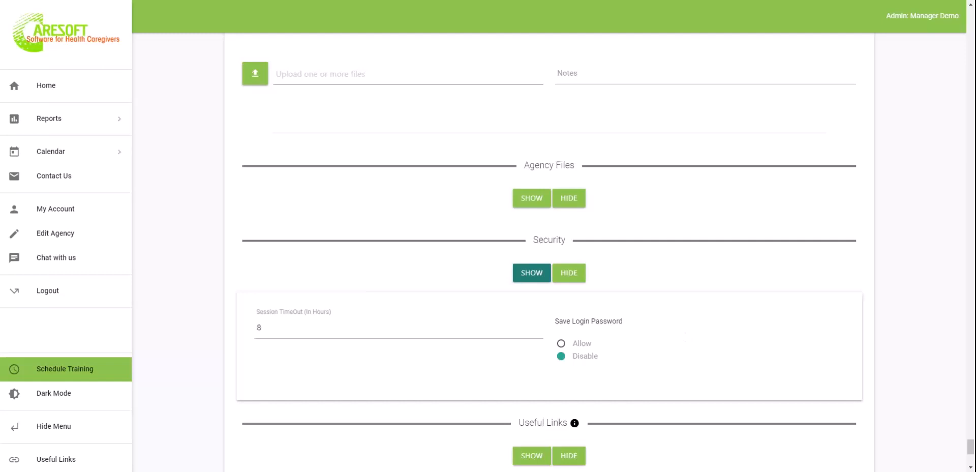
pyautogui.scroll(-2, 549, 249)
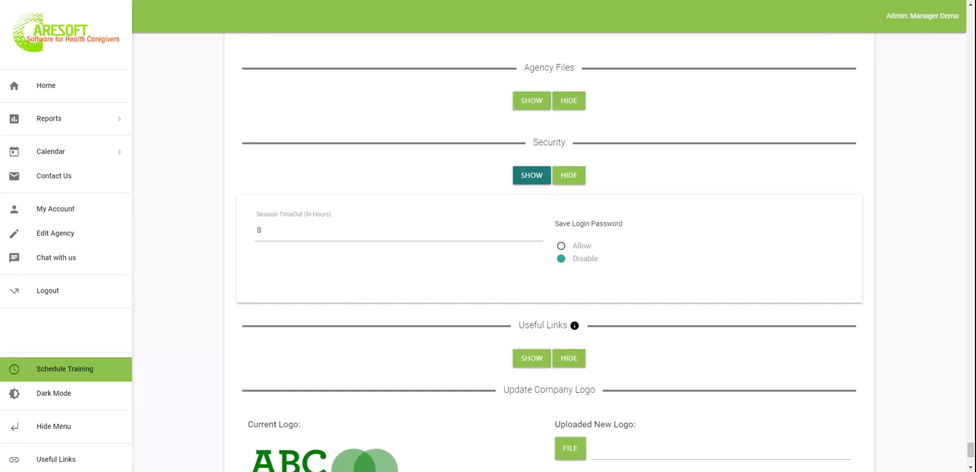
# - Expand the Useful Links section to review its resource names and links, and collapse it again
pyautogui.scroll(-3, 529, 321)
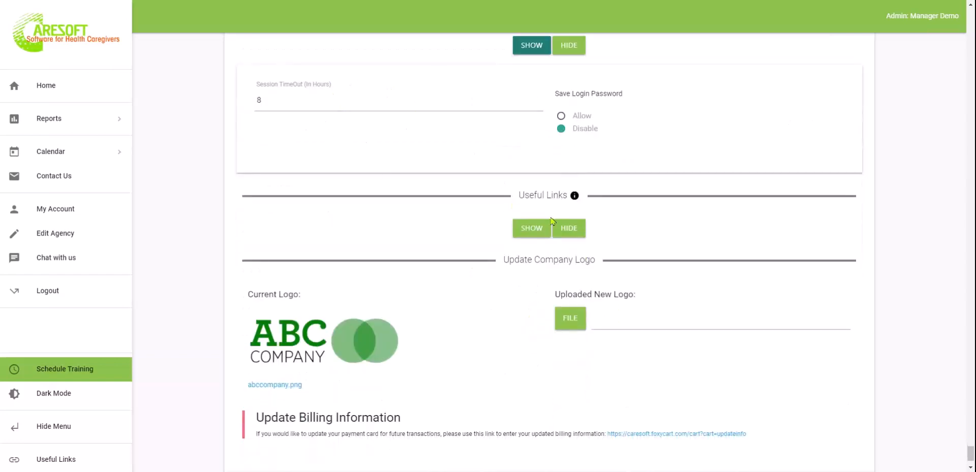
pyautogui.click(534, 228)
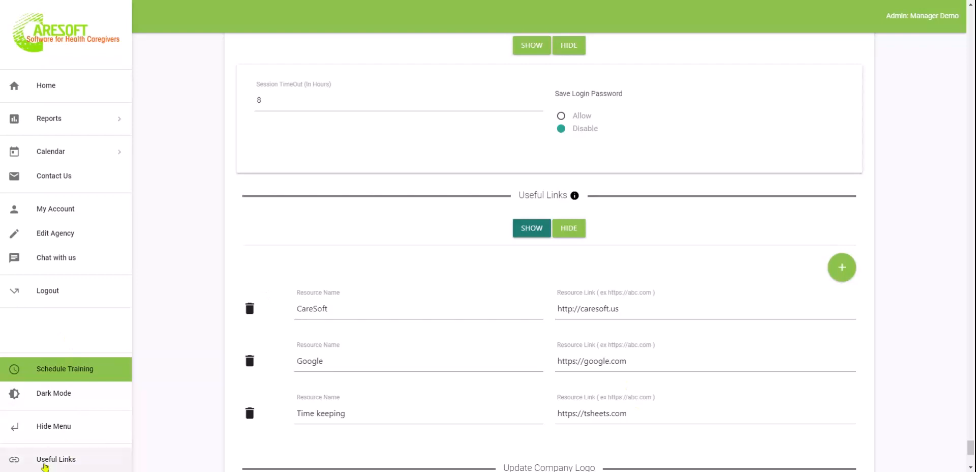
pyautogui.click(569, 229)
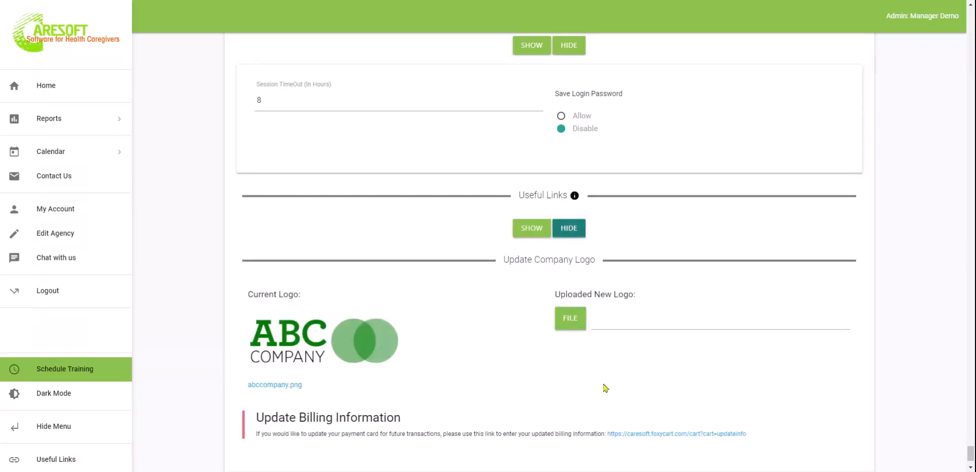
# - Check the company logo and billing information sections, and submit the agency settings form
pyautogui.scroll(-1, 604, 388)
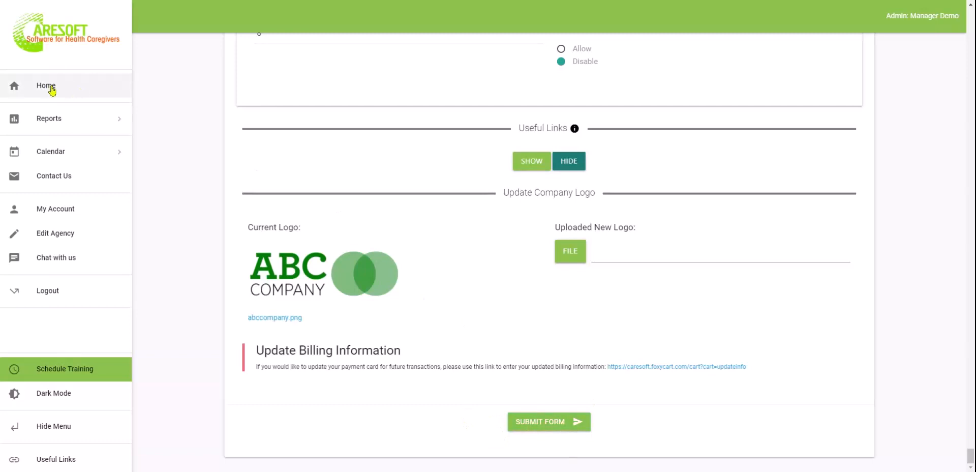
pyautogui.click(554, 424)
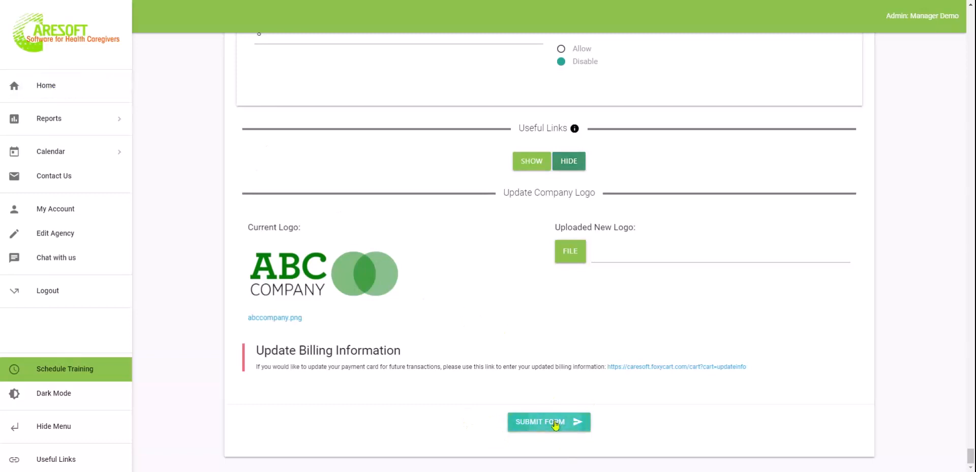
pyautogui.click(554, 424)
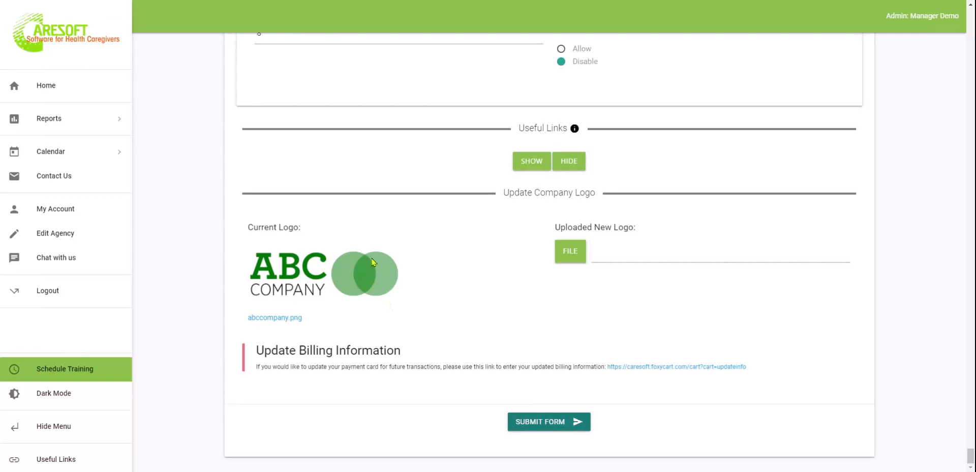